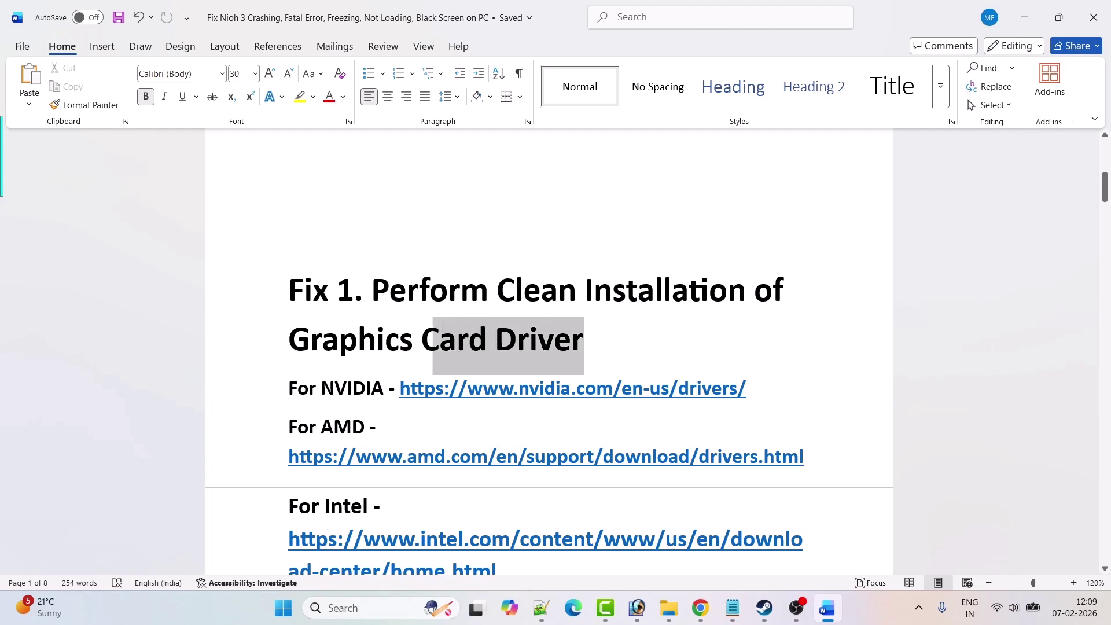
# Review the Fix 1 section on clean graphics driver installation, highlighting the video description note and the NVIDIA drivers link.
pyautogui.click(610, 346)
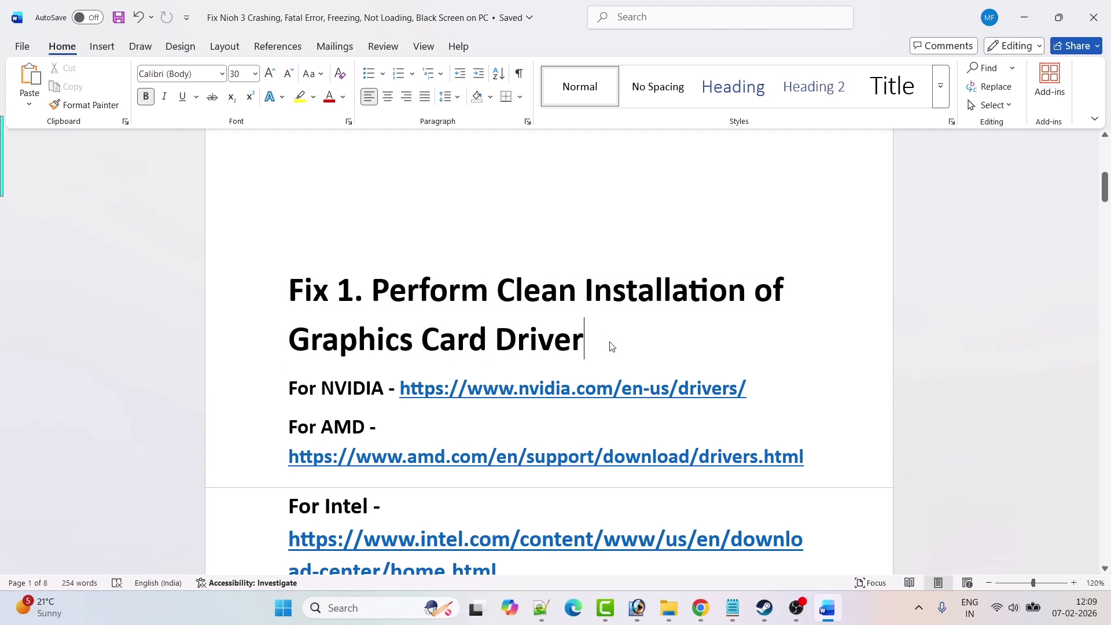
pyautogui.scroll(-3, 404, 318)
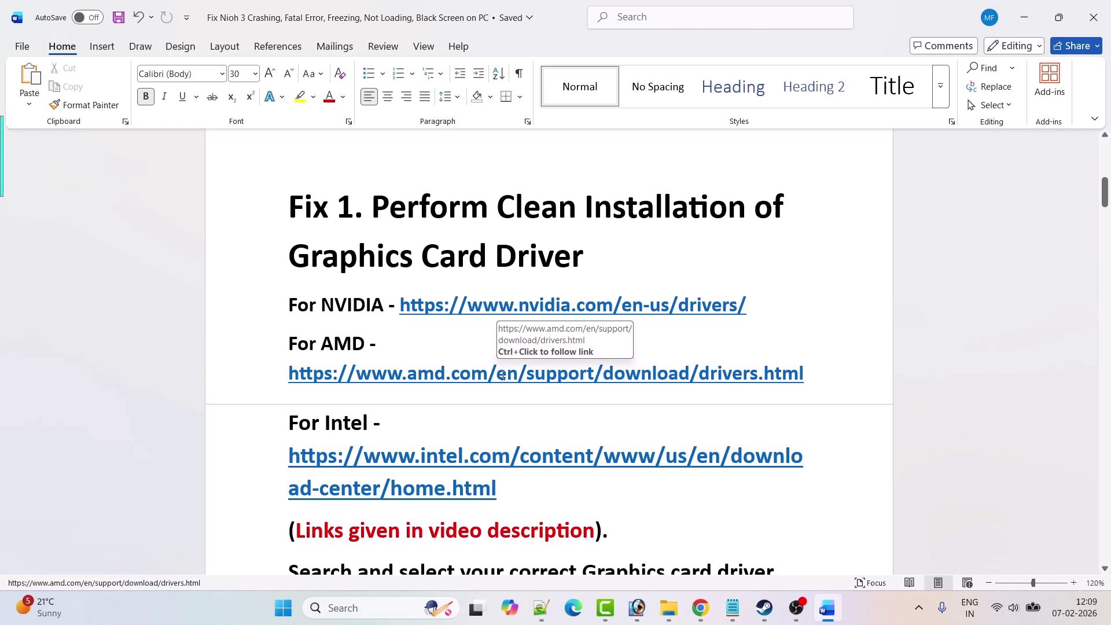
pyautogui.scroll(-1, 503, 375)
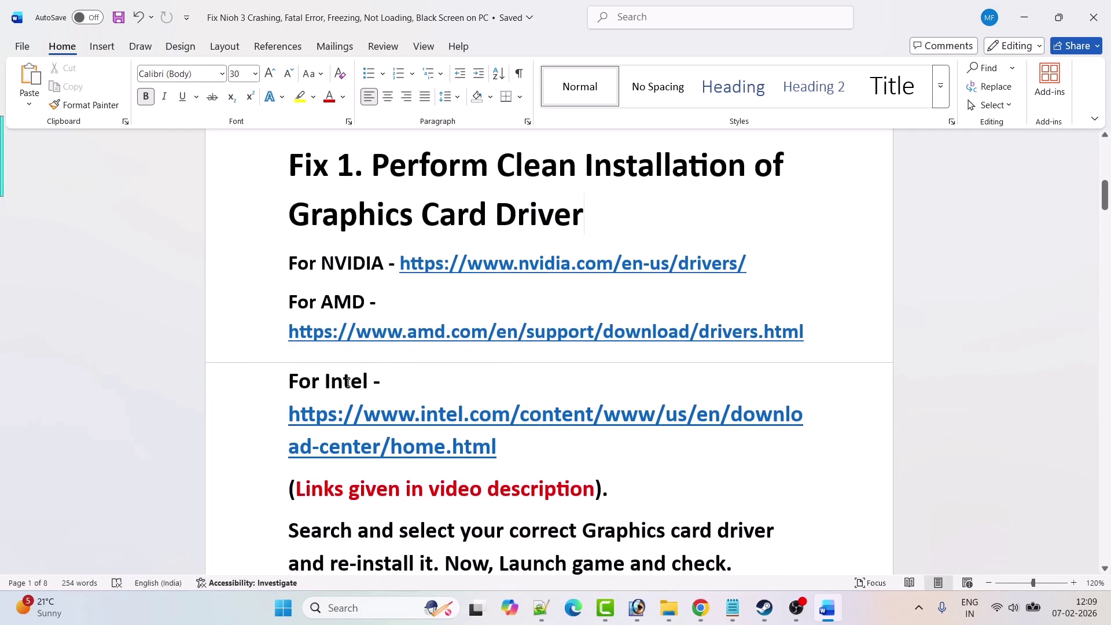
pyautogui.scroll(-1, 348, 382)
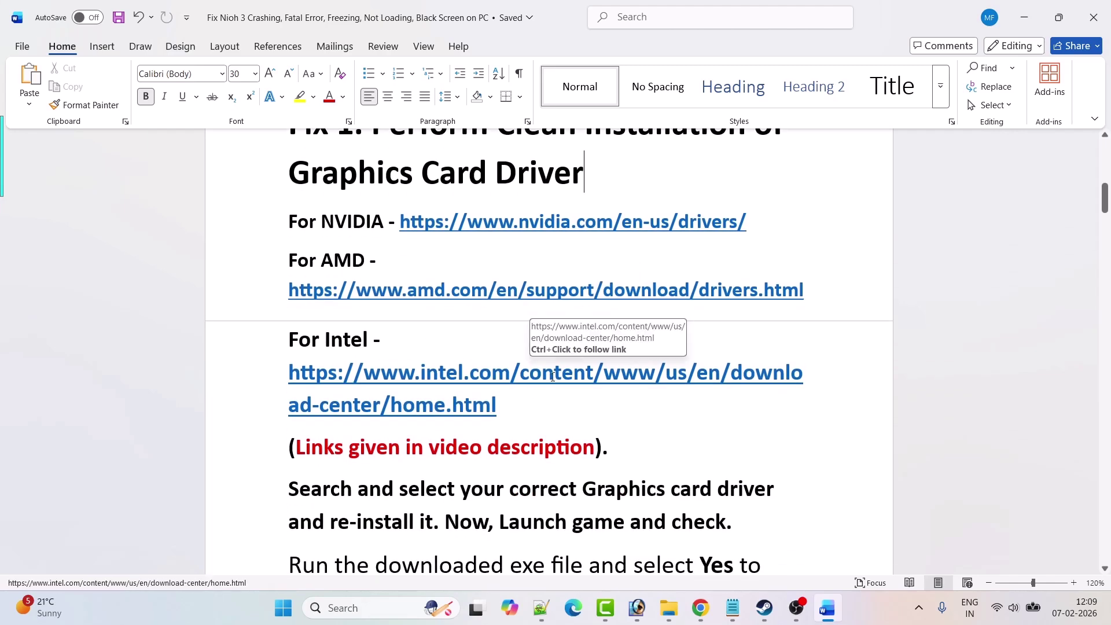
pyautogui.scroll(-2, 553, 377)
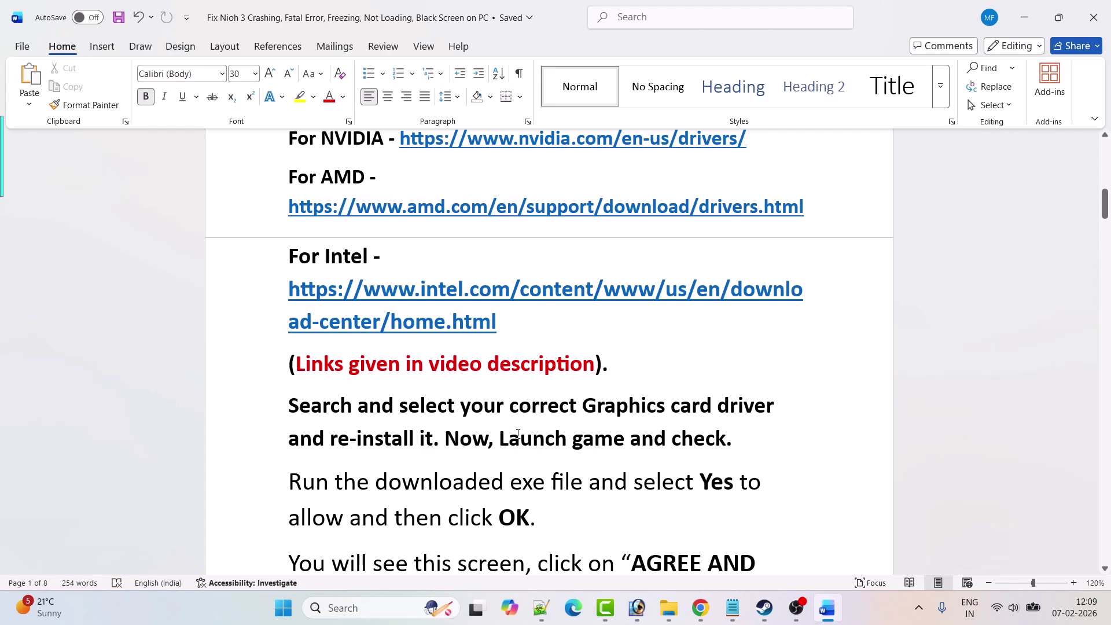
pyautogui.scroll(2, 595, 387)
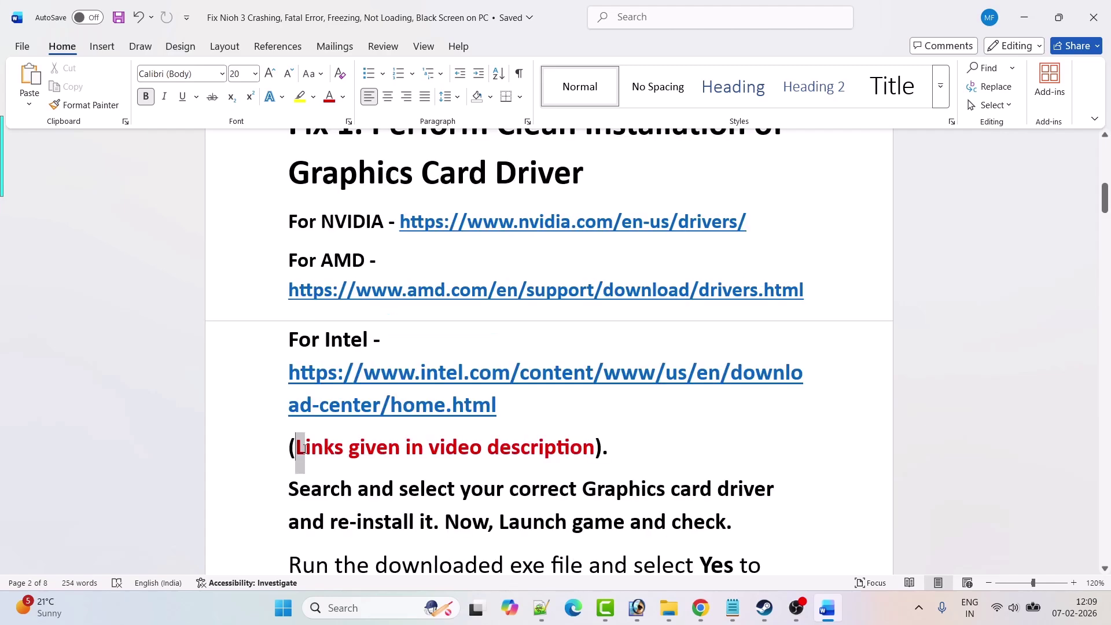
pyautogui.moveTo(295, 447); pyautogui.dragTo(533, 451)
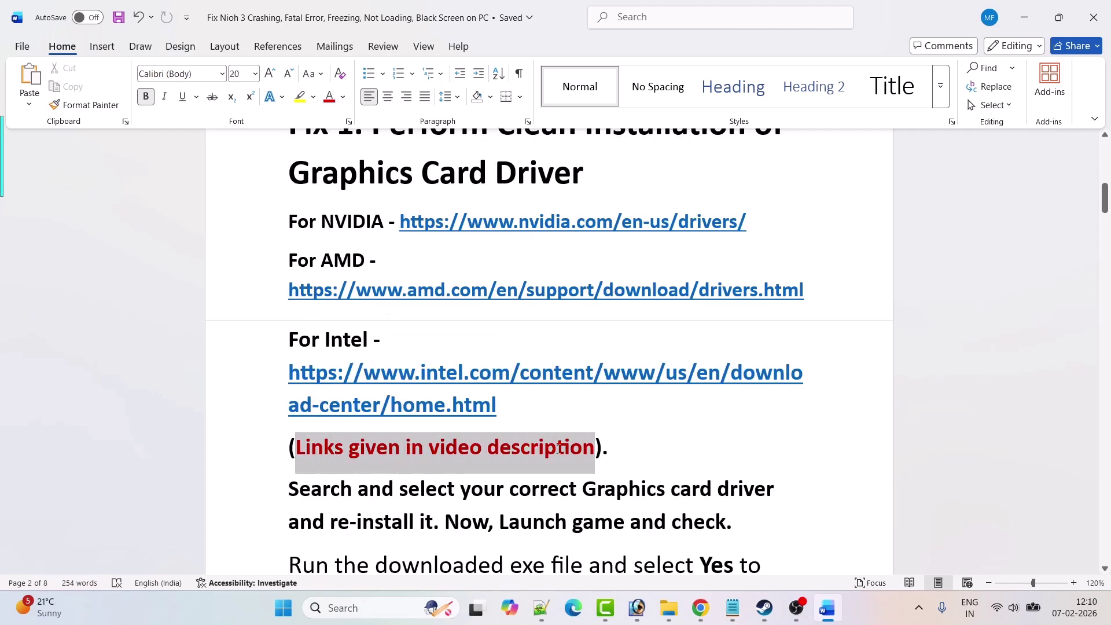
pyautogui.click(632, 466)
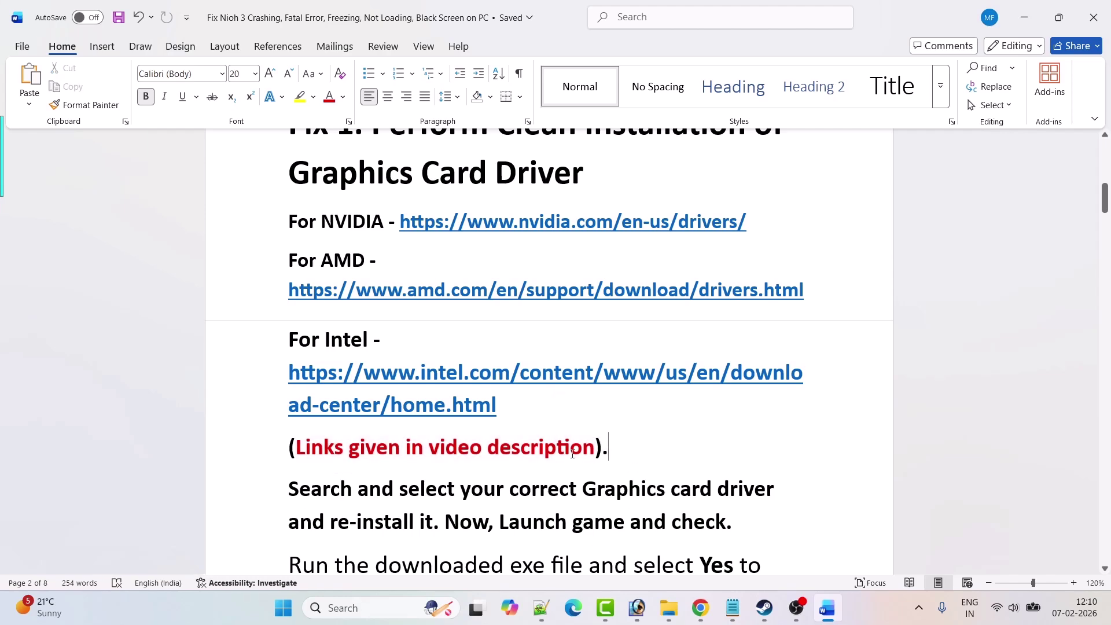
pyautogui.scroll(2, 575, 453)
pyautogui.moveTo(747, 307); pyautogui.dragTo(400, 306)
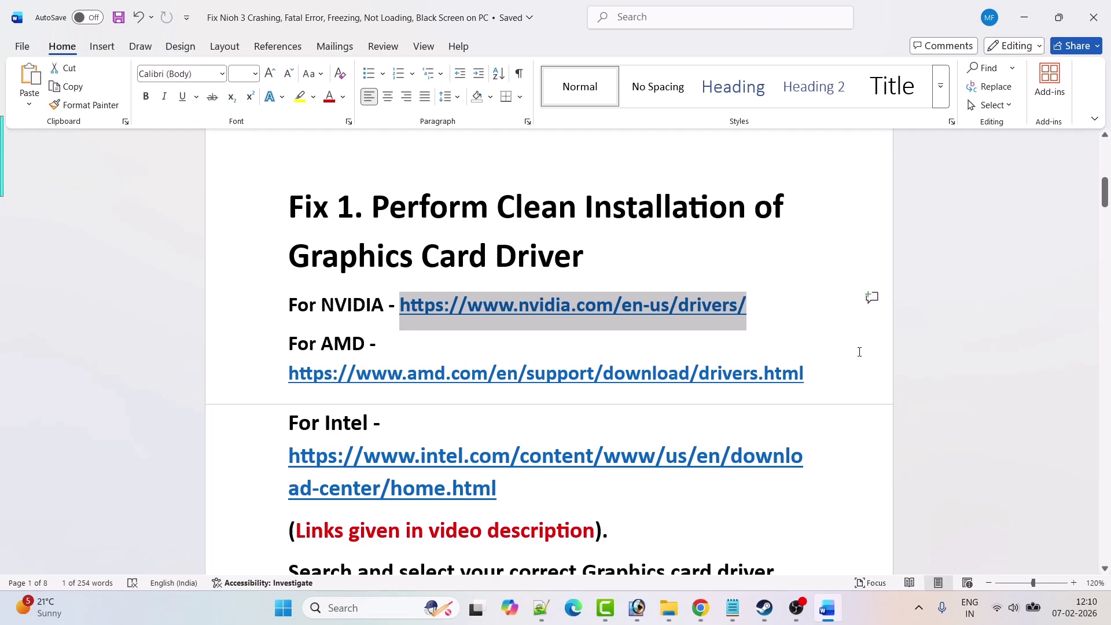
# Switch to the NVIDIA drivers page in Chrome and find drivers for GeForce RTX 3050 on Windows 11 in English (US).
pyautogui.hotkey('alt', 'Tab')
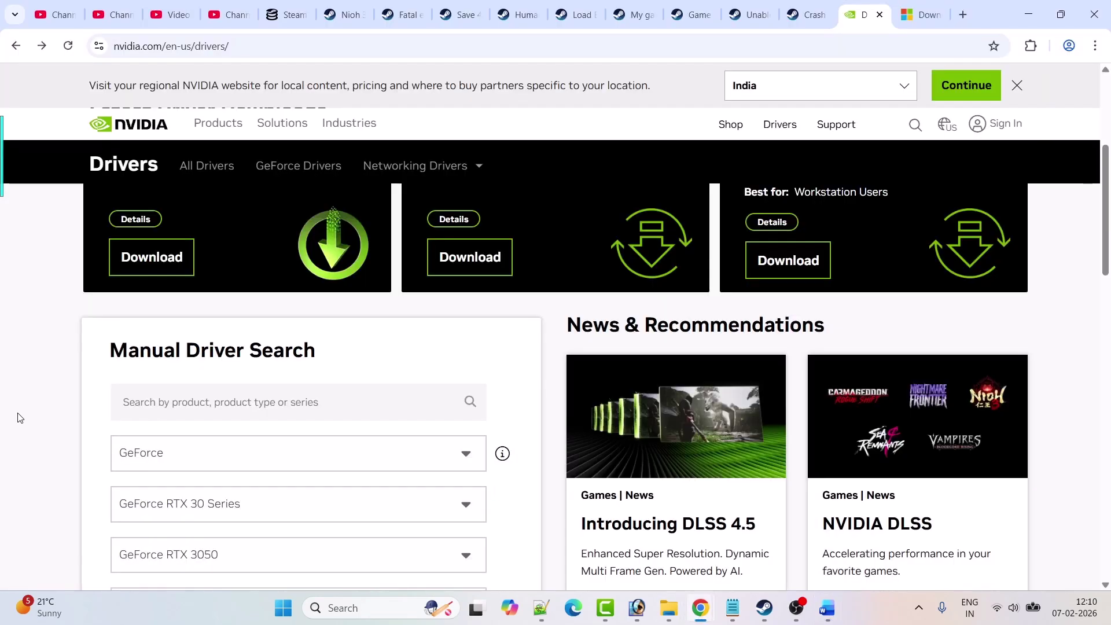
pyautogui.scroll(-4, 17, 416)
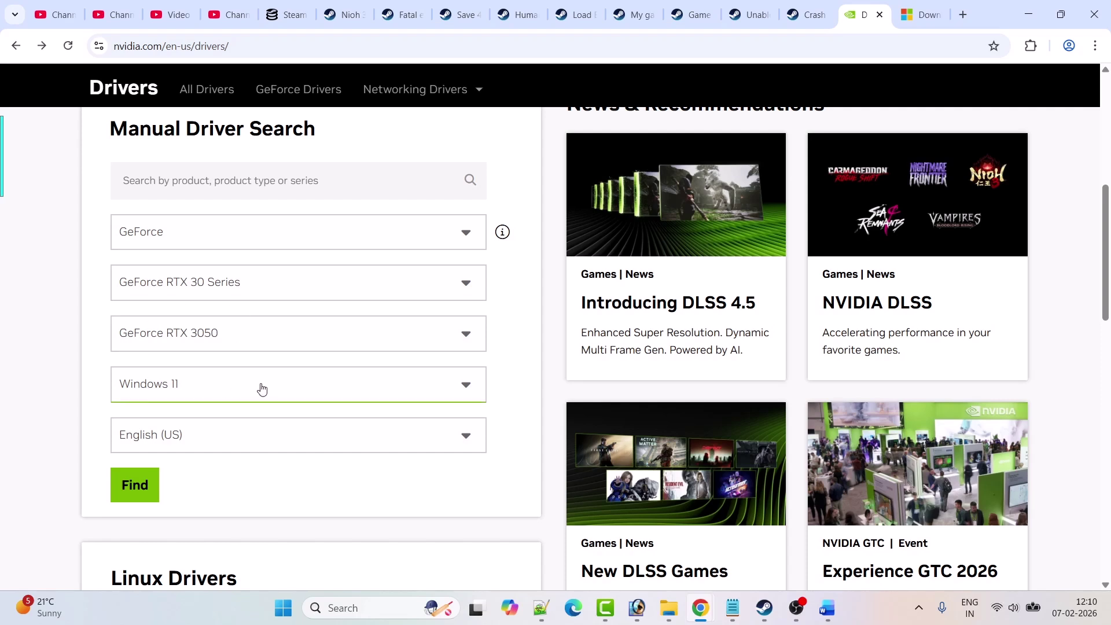
pyautogui.click(139, 485)
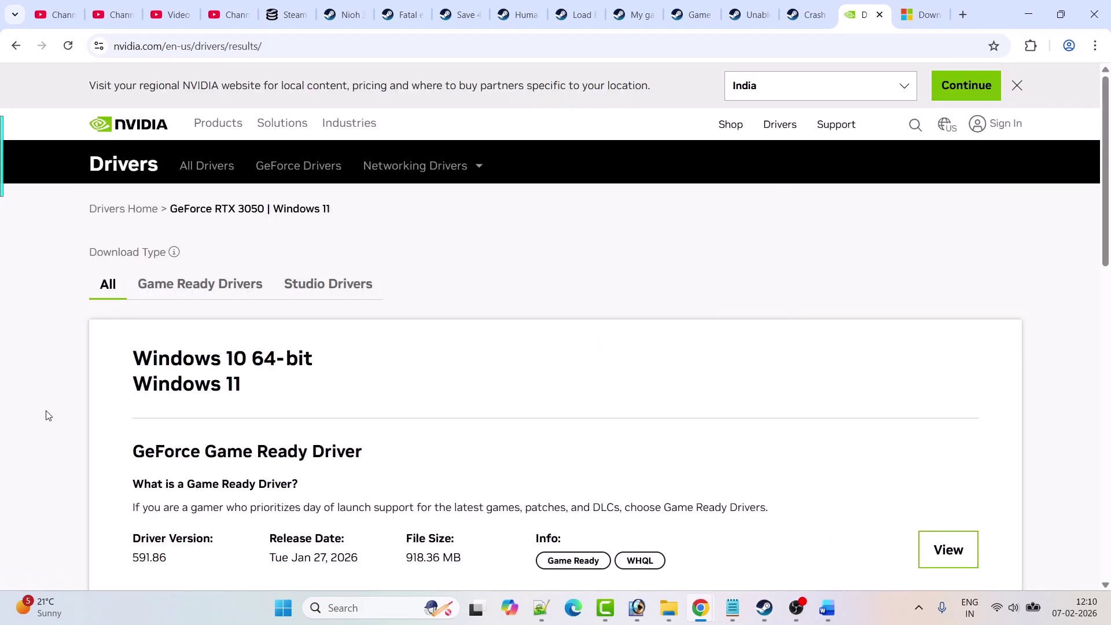
# Open the GeForce Game Ready Driver 591.86 result and download the driver.
pyautogui.scroll(-2, 72, 397)
pyautogui.moveTo(132, 302); pyautogui.dragTo(356, 300)
pyautogui.moveTo(171, 413); pyautogui.dragTo(135, 411)
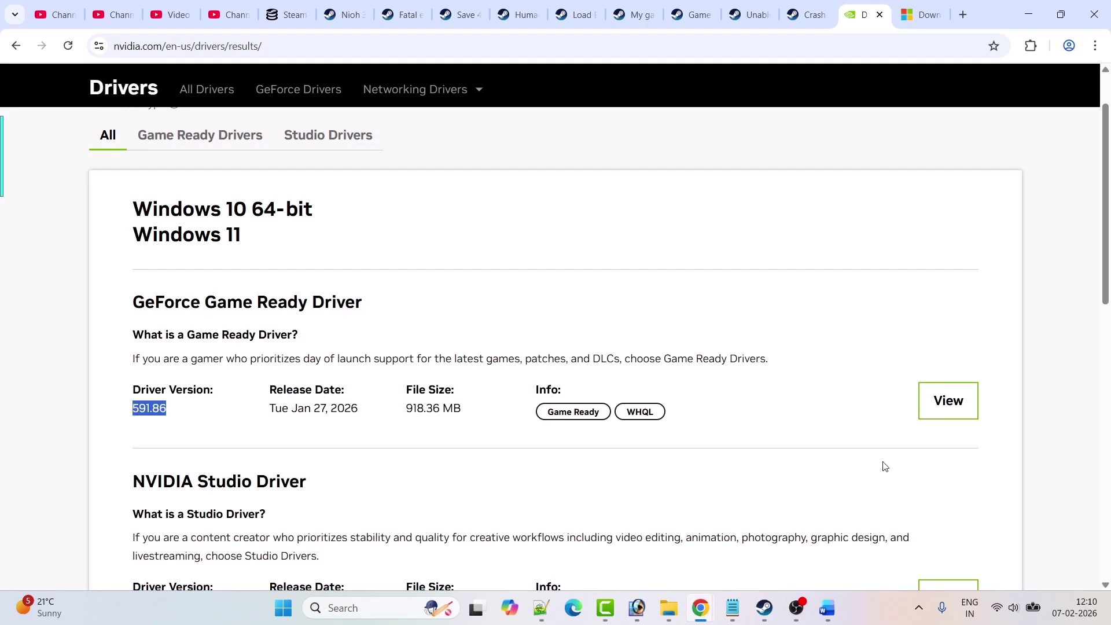
pyautogui.click(946, 405)
pyautogui.click(214, 527)
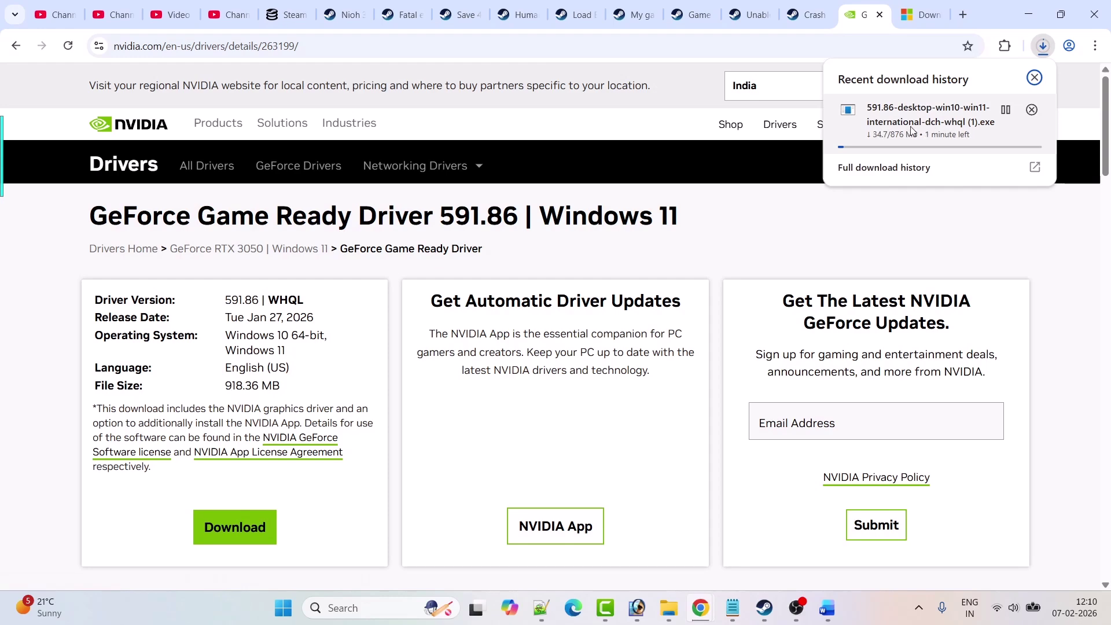
# Return to the Word document and read the NVIDIA installer instructions from the license agreement through the clean installation and PC restart.
pyautogui.hotkey('alt', 'Tab')
pyautogui.click(395, 230)
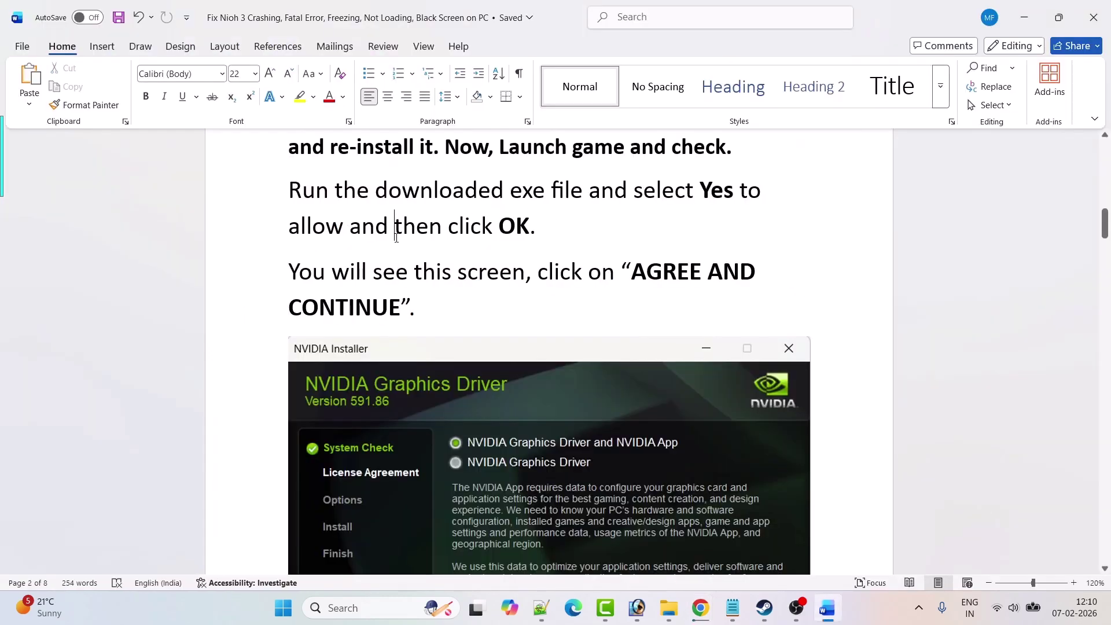
pyautogui.scroll(-5, 557, 233)
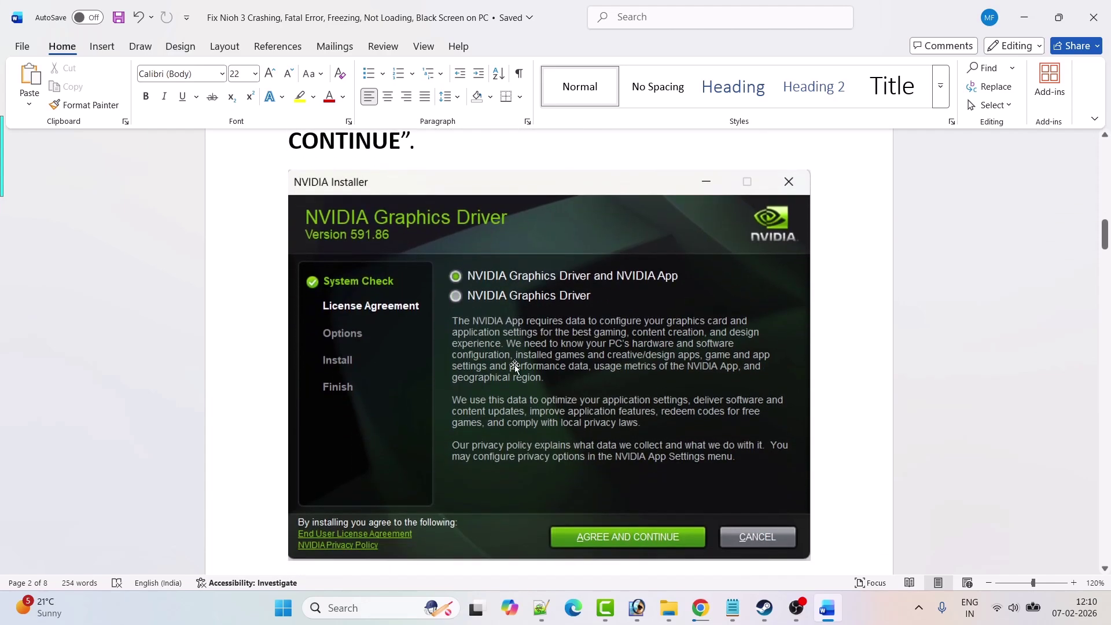
pyautogui.scroll(-1, 575, 366)
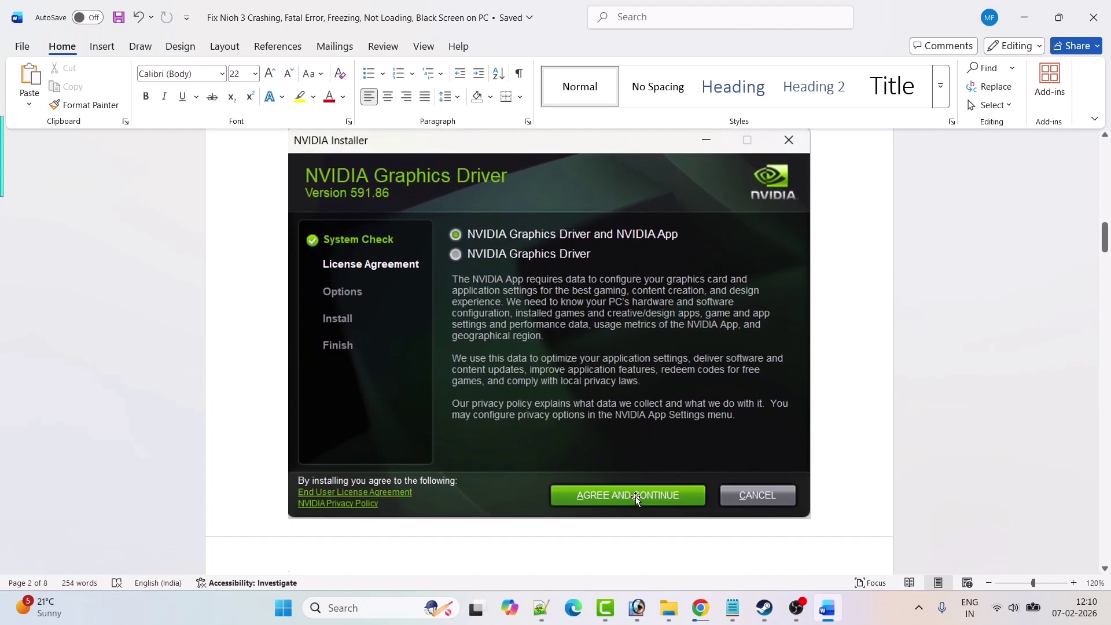
pyautogui.scroll(-4, 534, 387)
pyautogui.scroll(-5, 534, 388)
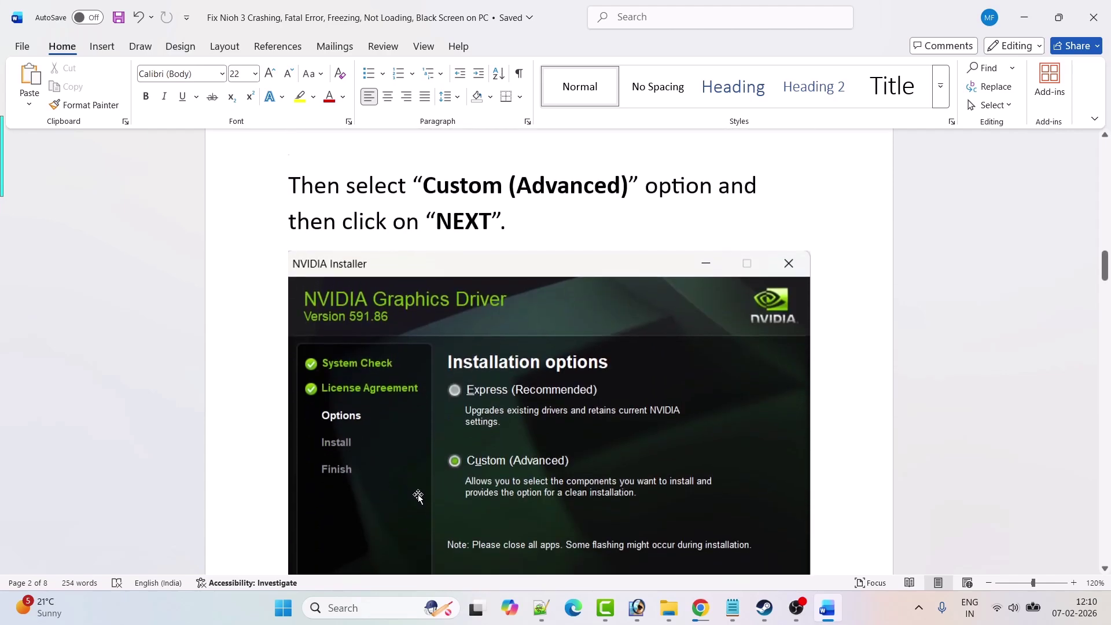
pyautogui.scroll(-5, 516, 474)
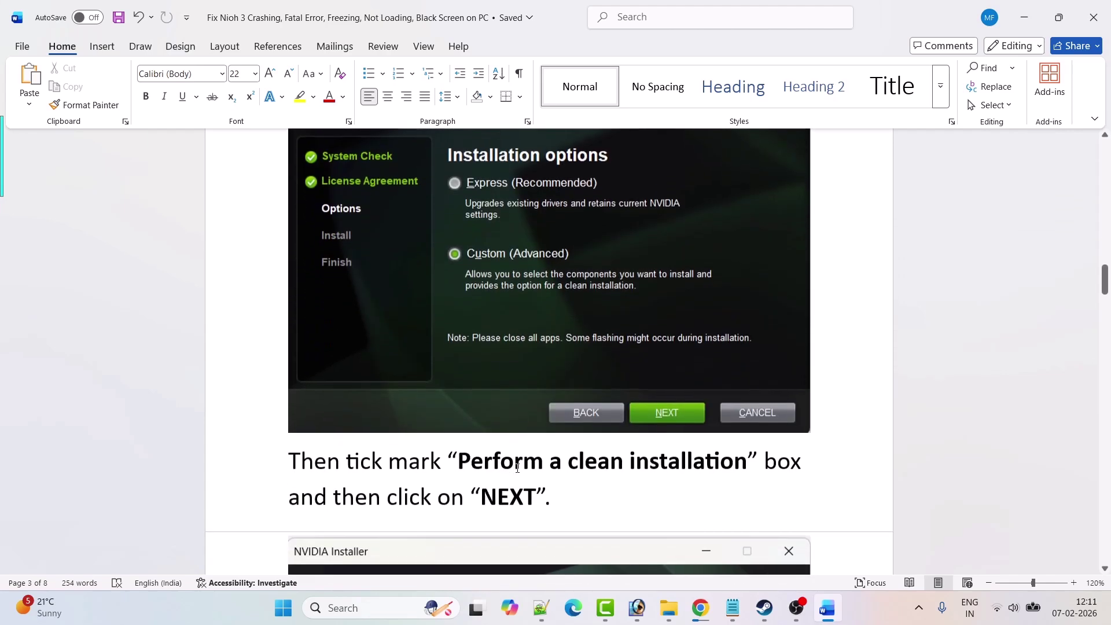
pyautogui.scroll(-2, 441, 396)
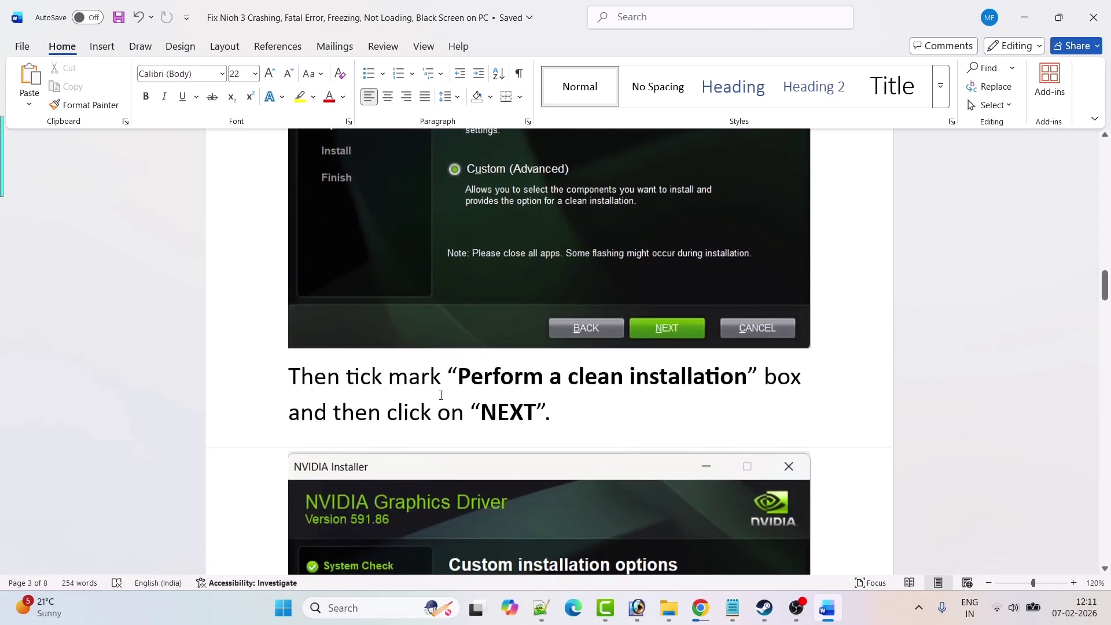
pyautogui.scroll(-7, 745, 382)
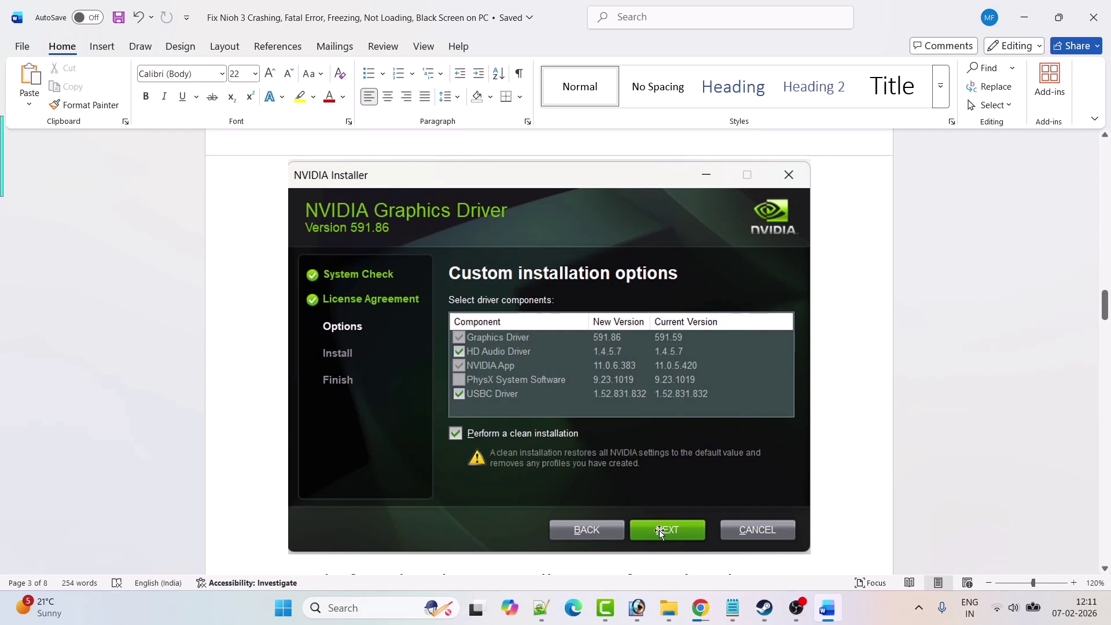
pyautogui.scroll(-4, 615, 416)
pyautogui.scroll(-1, 615, 416)
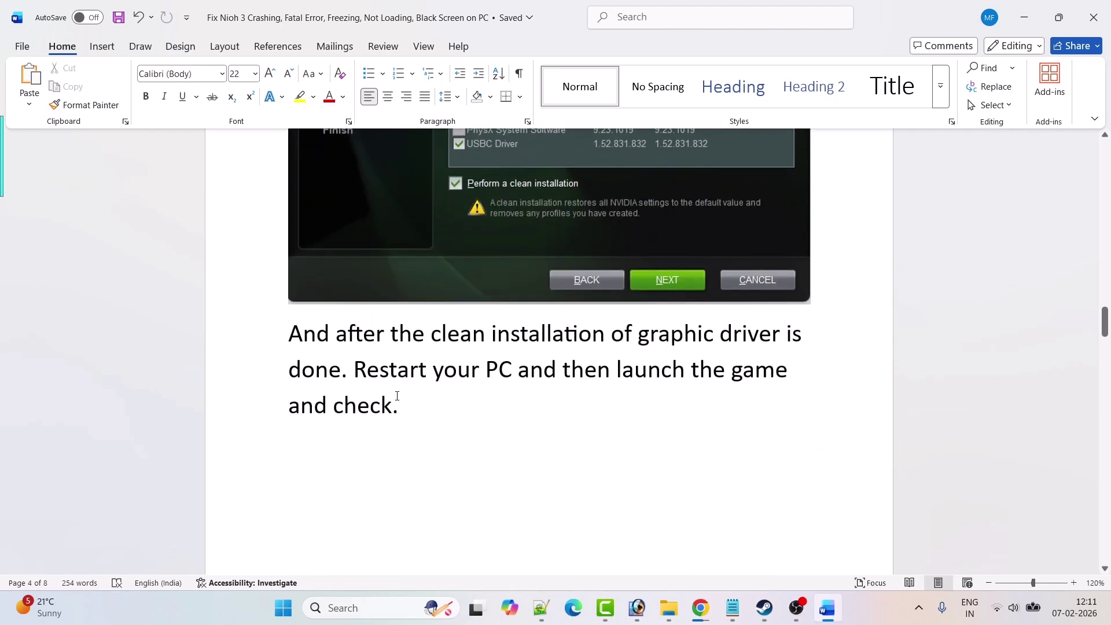
# Show the PC's power options containing Restart and dismiss them without restarting.
pyautogui.press('super')
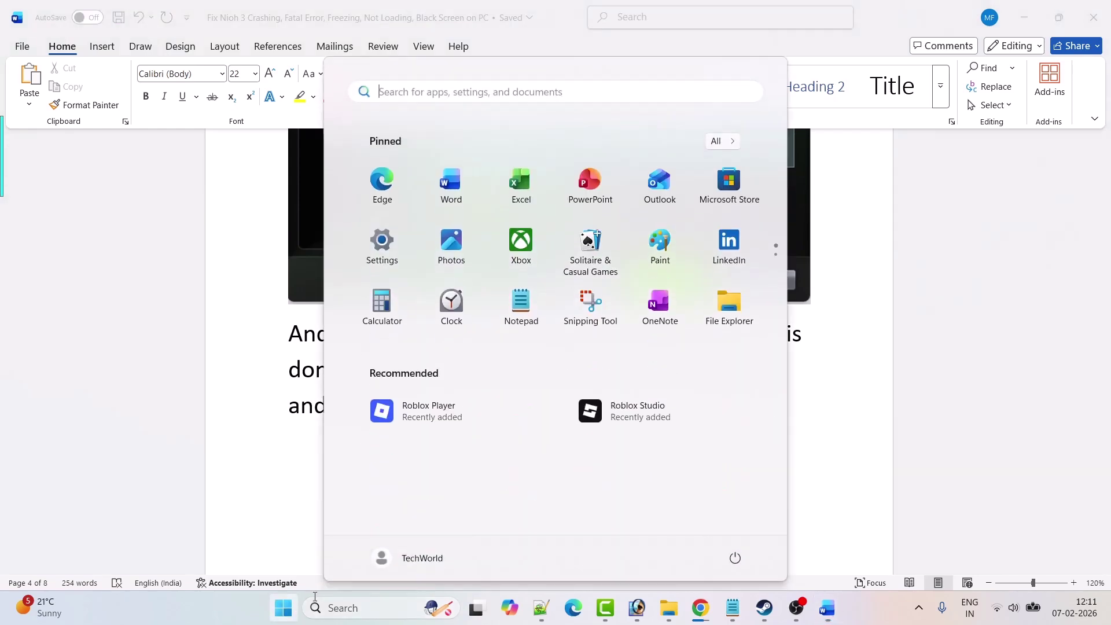
pyautogui.click(734, 558)
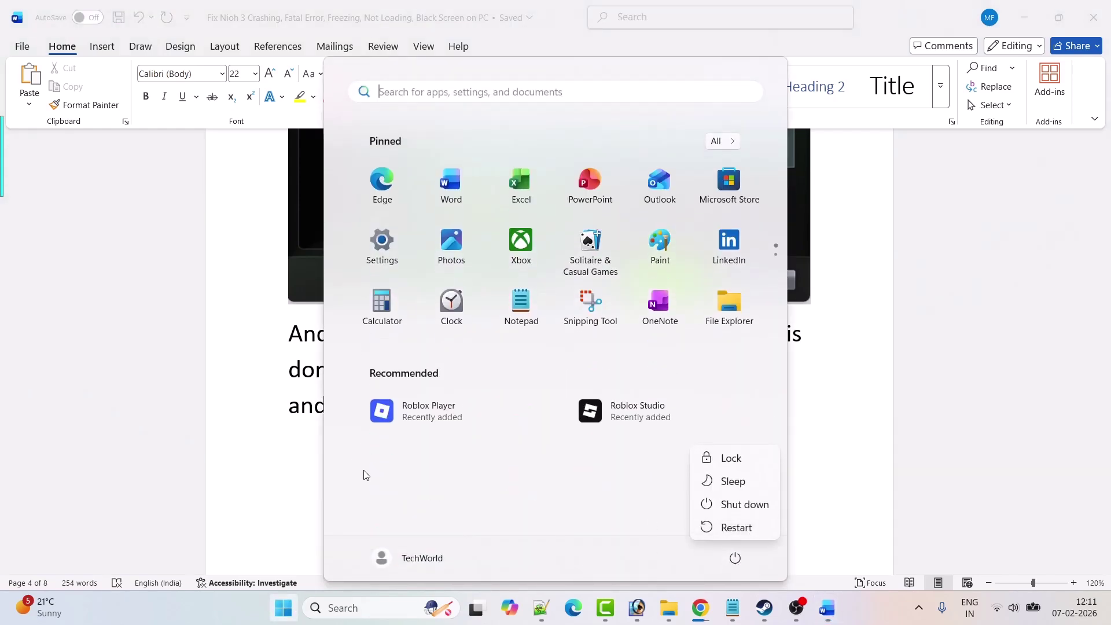
pyautogui.click(305, 453)
pyautogui.click(304, 443)
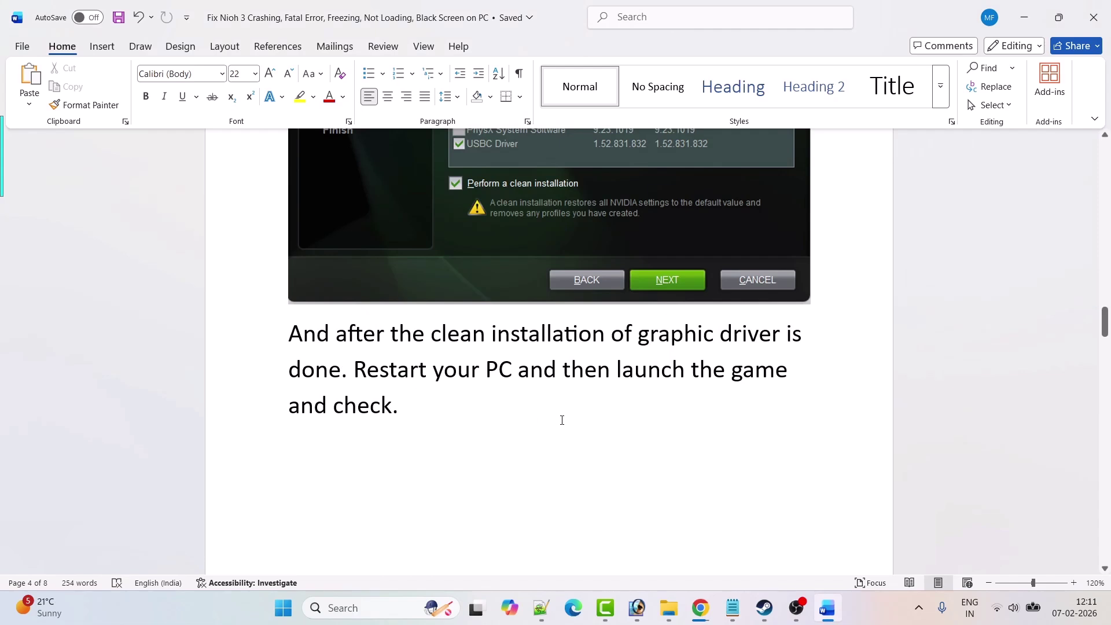
# Read Fix 2, view the Nioh 3 Demo's installed files properties with the file verification option in Steam, and return to the document.
pyautogui.scroll(-5, 504, 422)
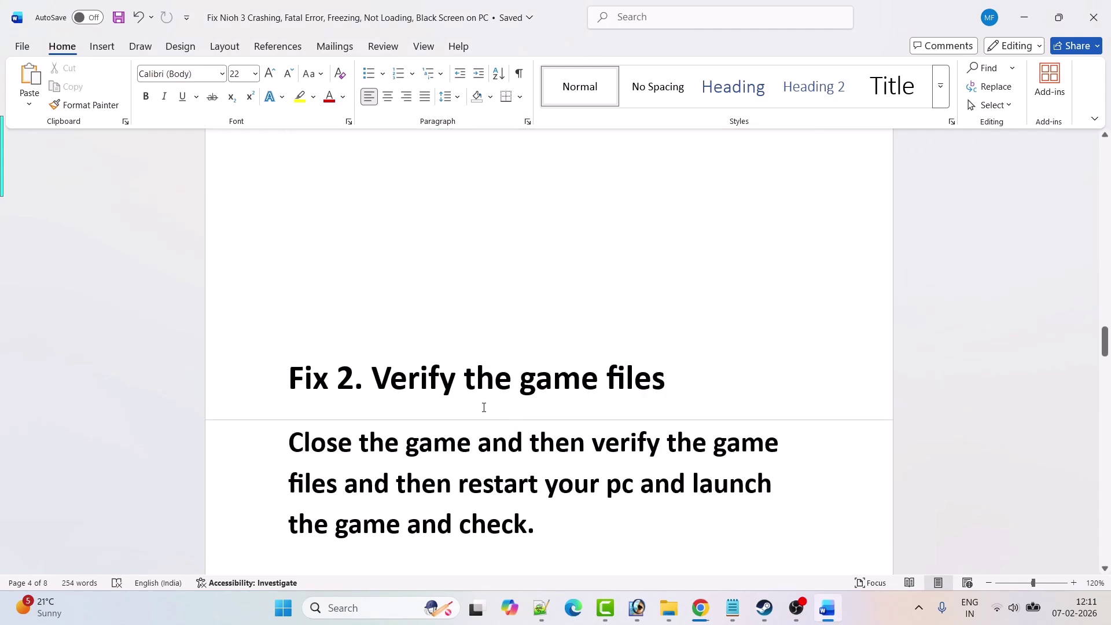
pyautogui.scroll(-1, 652, 401)
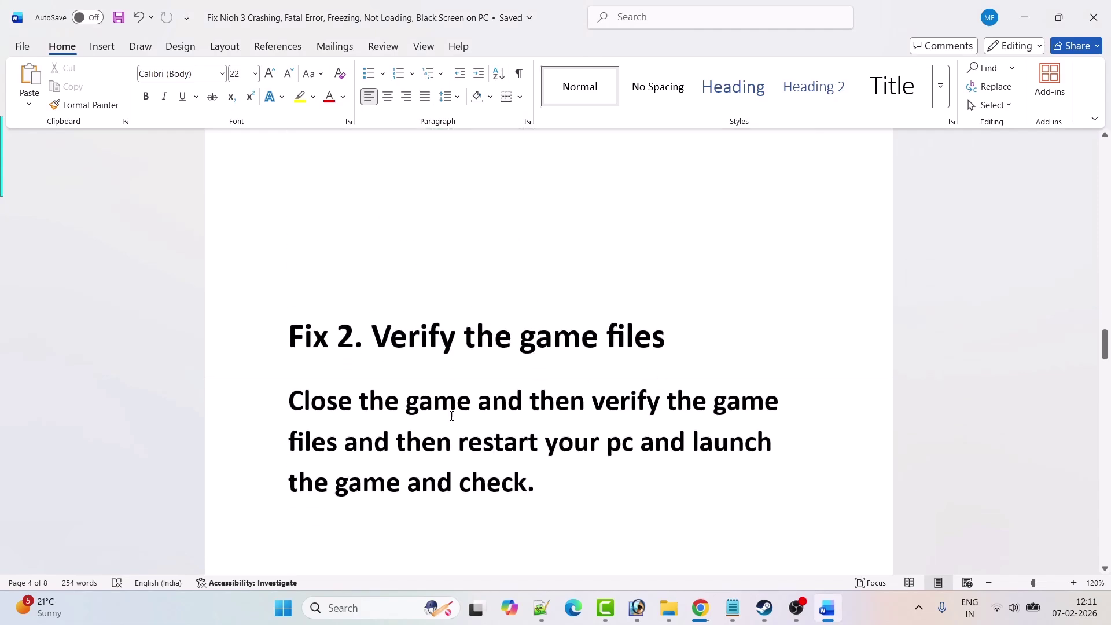
pyautogui.click(763, 607)
pyautogui.moveTo(148, 42)
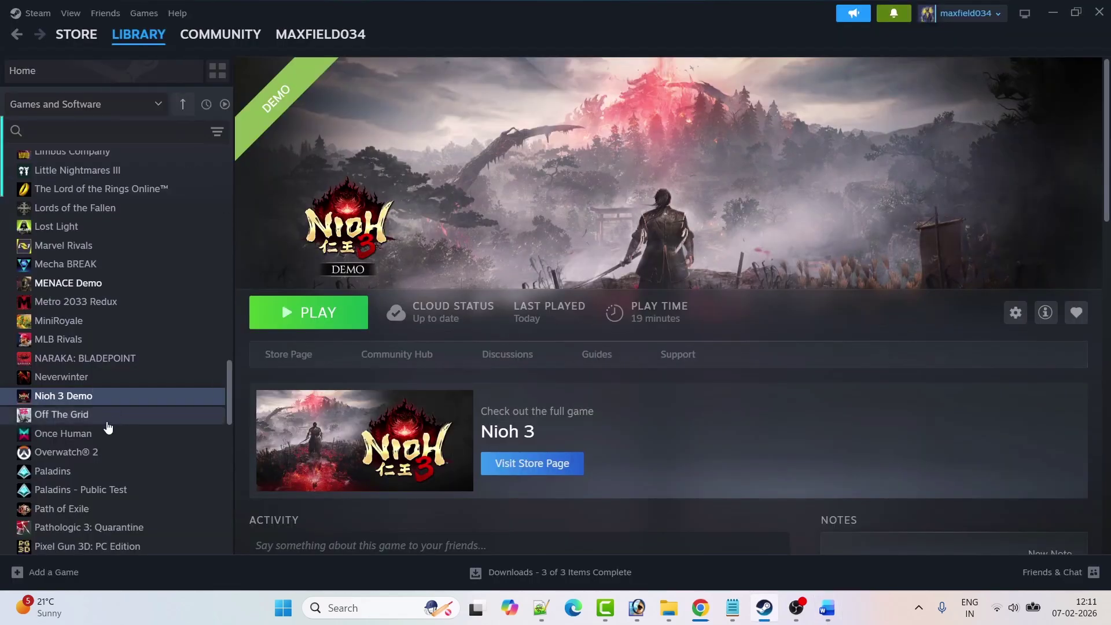
pyautogui.rightClick(101, 396)
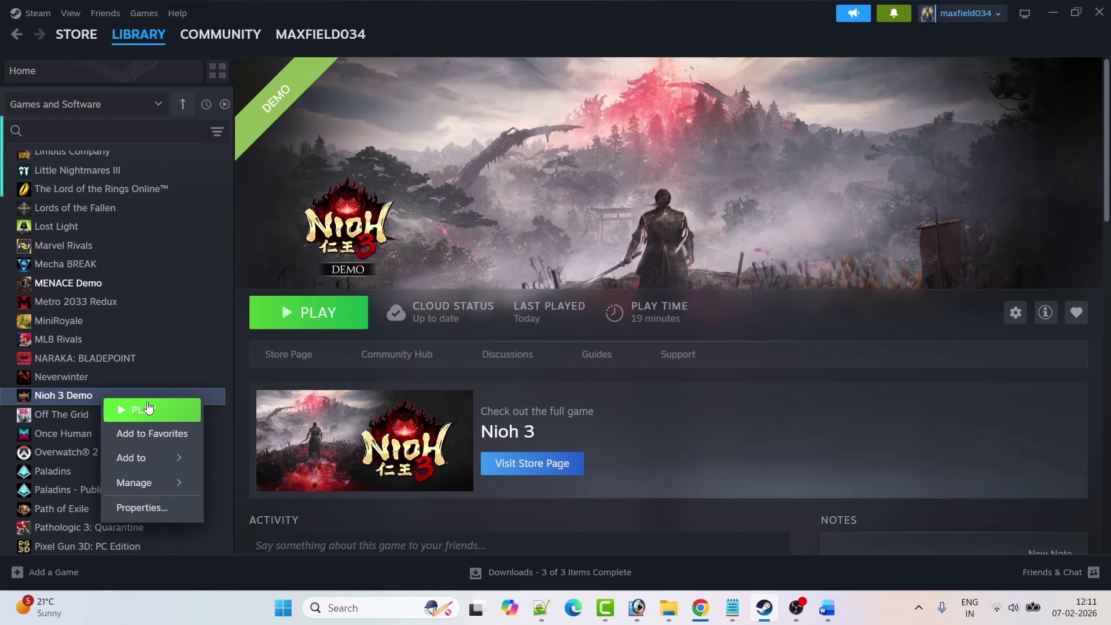
pyautogui.click(142, 508)
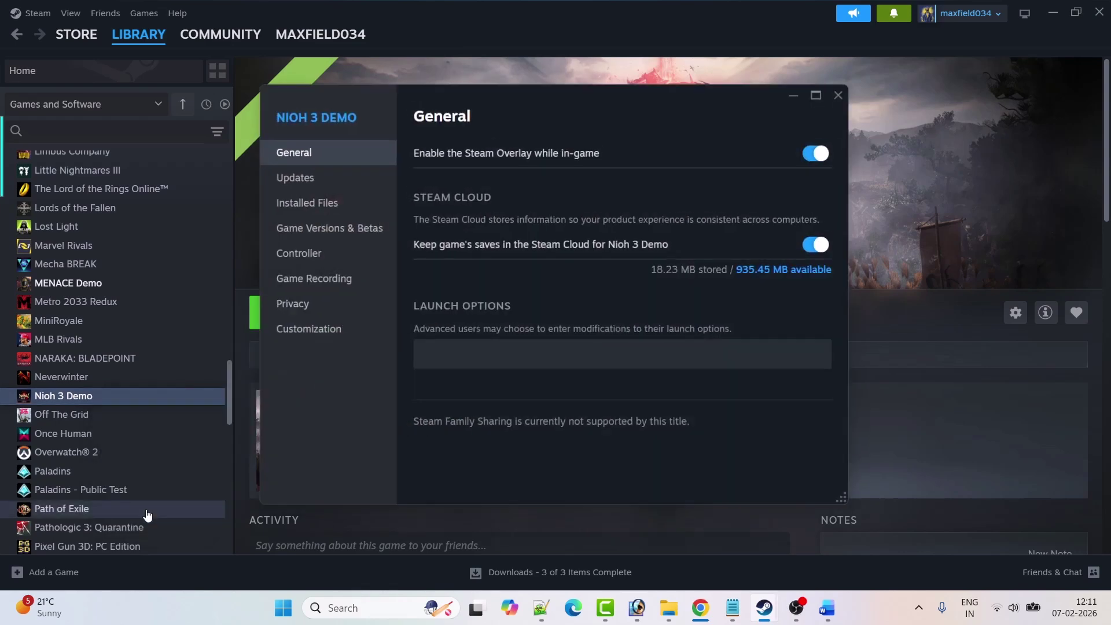
pyautogui.click(323, 202)
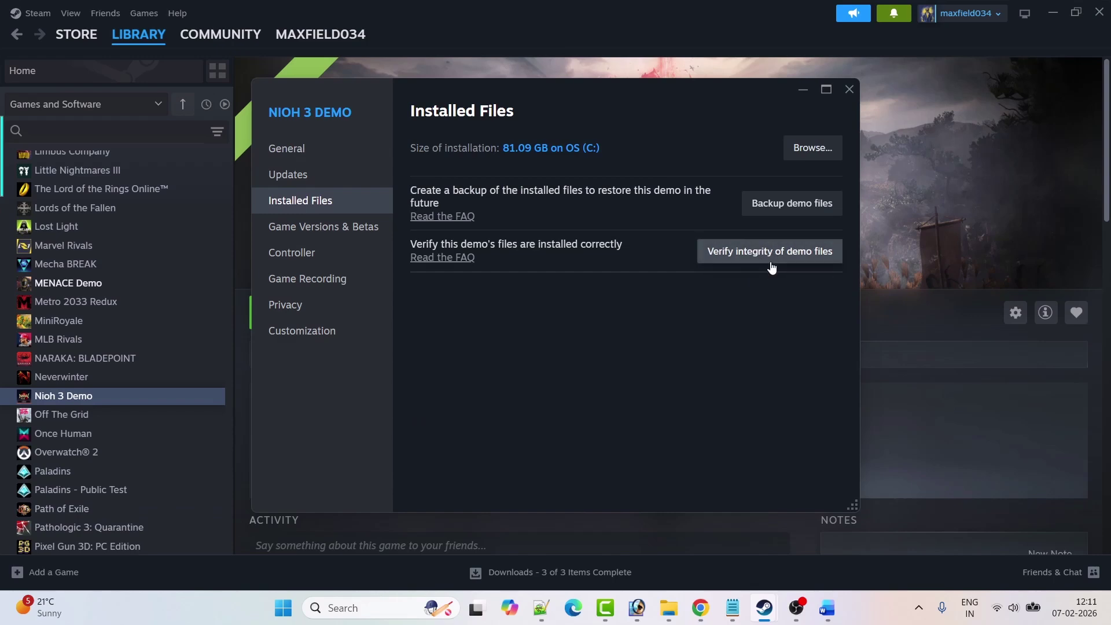
pyautogui.click(851, 90)
pyautogui.click(765, 607)
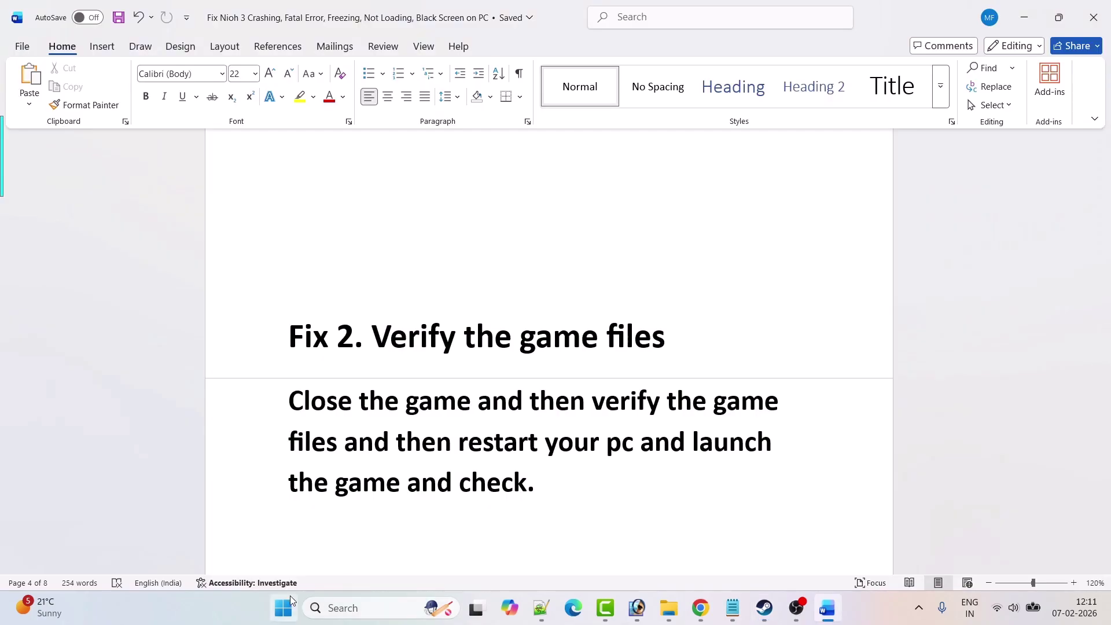
# Show the Restart power option for Fix 2, dismiss it, and go to the Fix 3 section on game launch options.
pyautogui.click(283, 608)
pyautogui.click(734, 558)
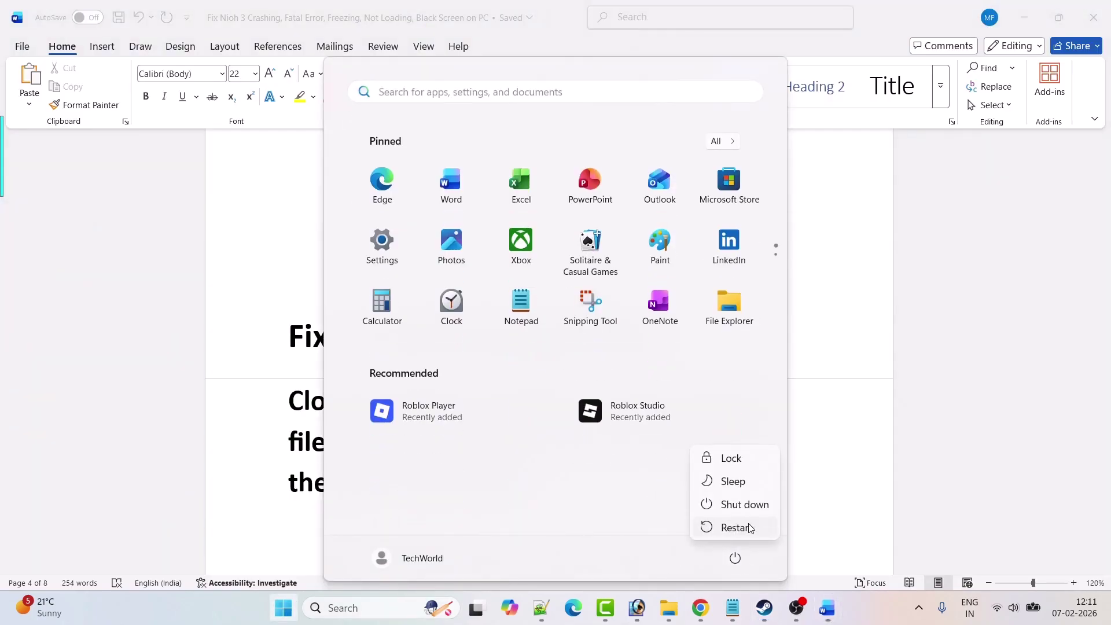
pyautogui.click(855, 503)
pyautogui.click(843, 498)
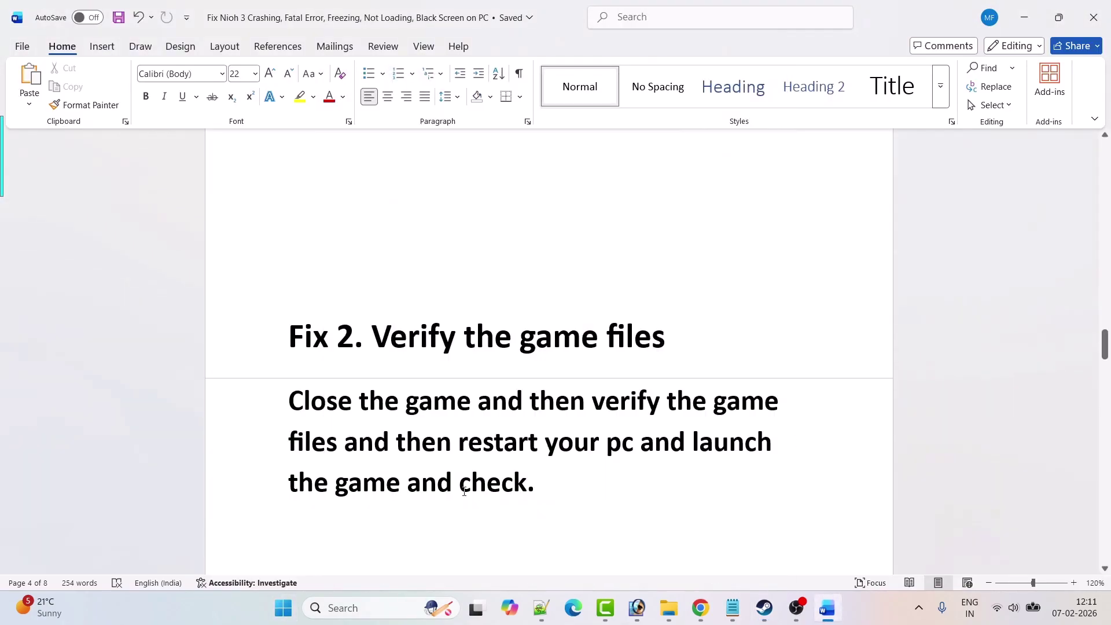
pyautogui.scroll(-9, 464, 490)
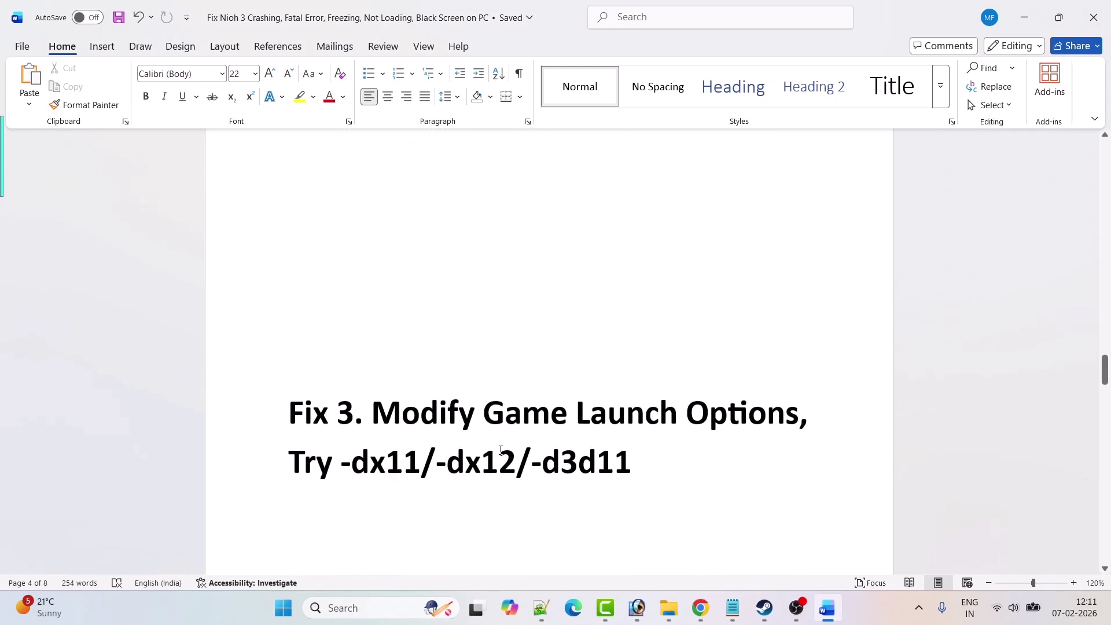
# Switch to Steam and set the Nioh 3 Demo's launch options to -dx11.
pyautogui.scroll(-3, 501, 450)
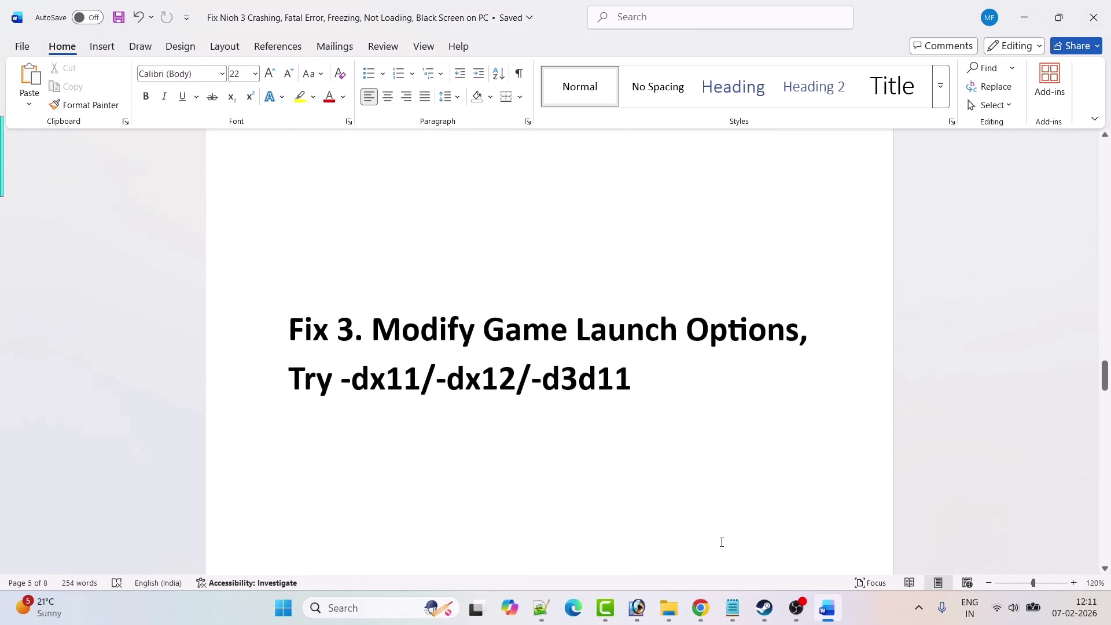
pyautogui.click(764, 607)
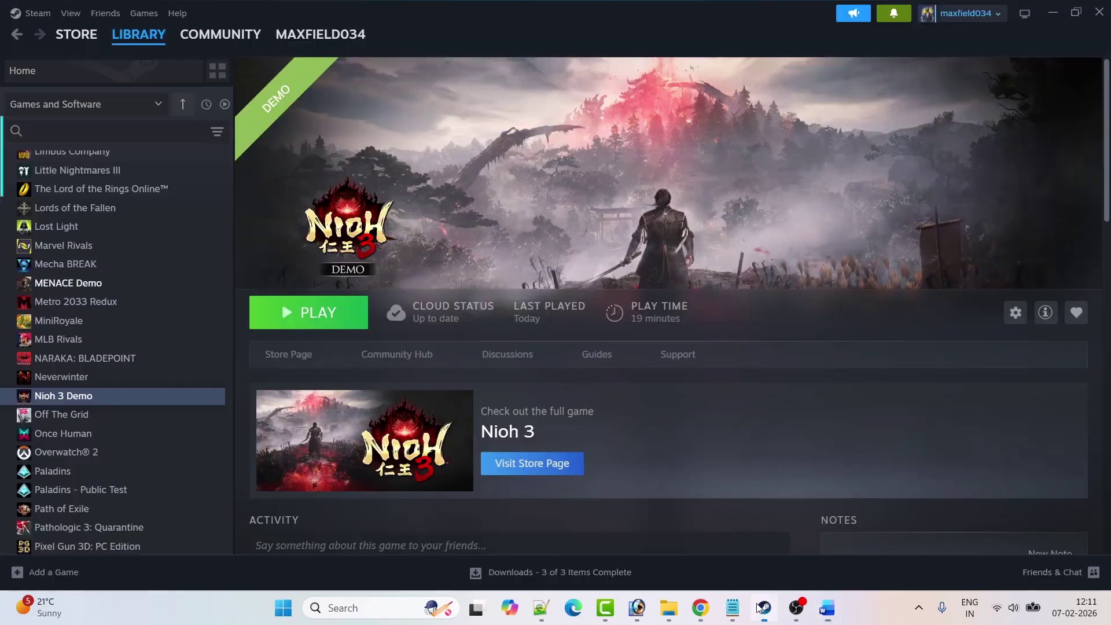
pyautogui.rightClick(80, 399)
pyautogui.click(148, 510)
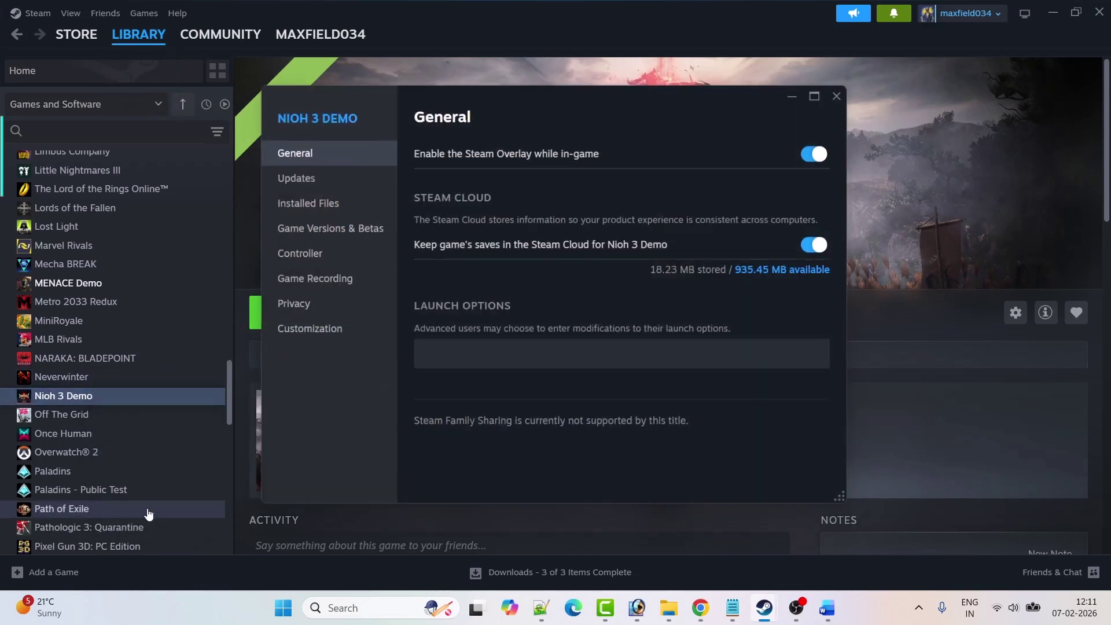
pyautogui.click(505, 362)
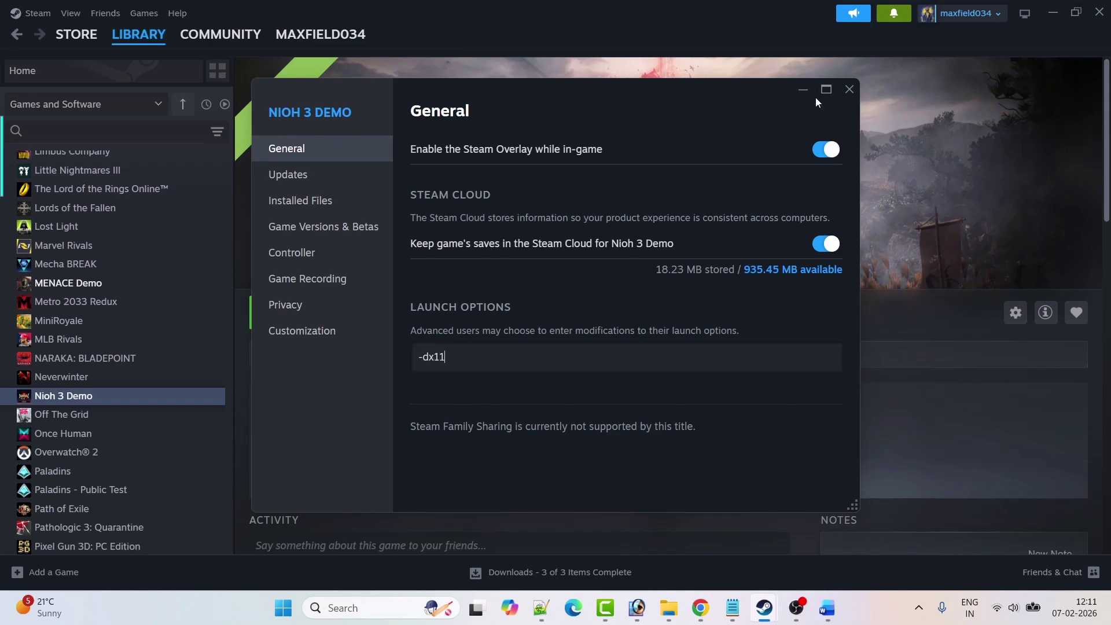
pyautogui.click(849, 89)
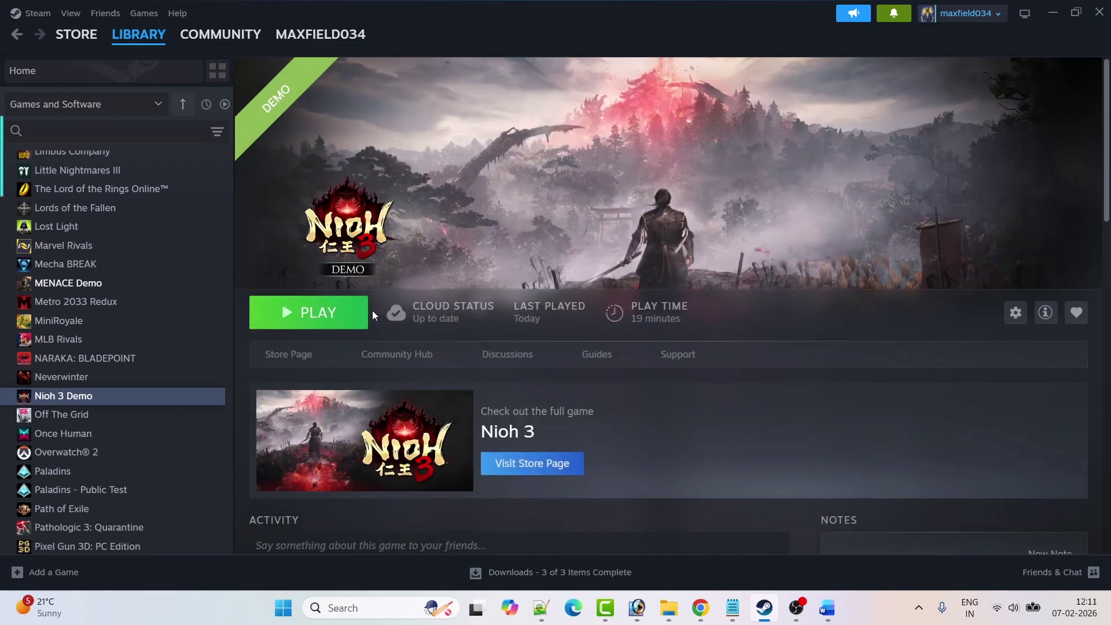
# Change the Nioh 3 Demo's launch options to -dx12 and close its properties.
pyautogui.rightClick(133, 397)
pyautogui.click(167, 509)
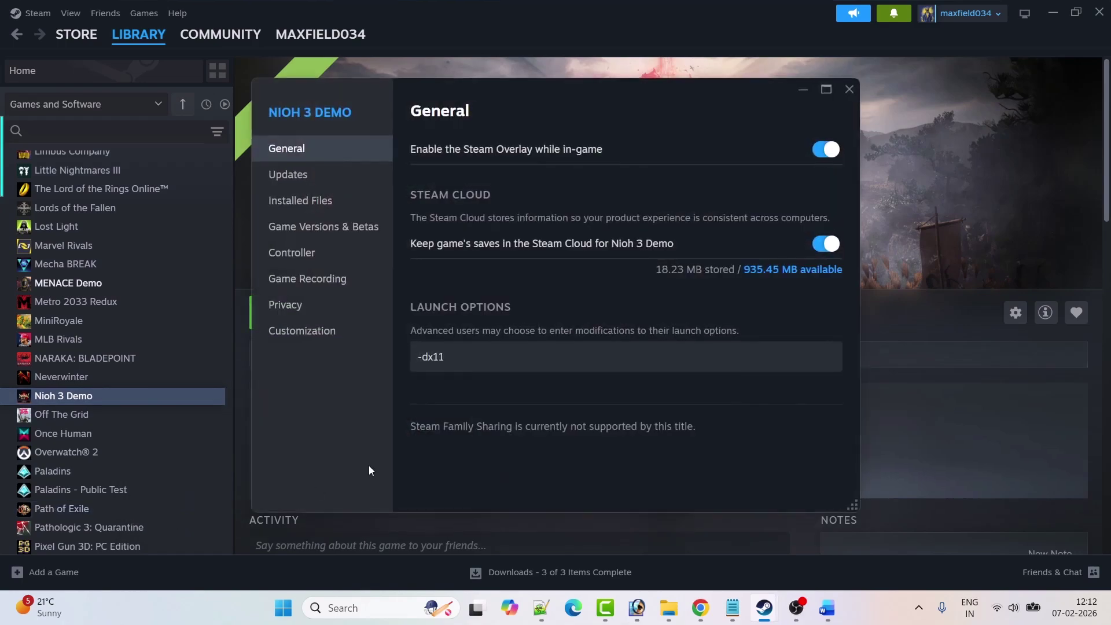
pyautogui.click(456, 362)
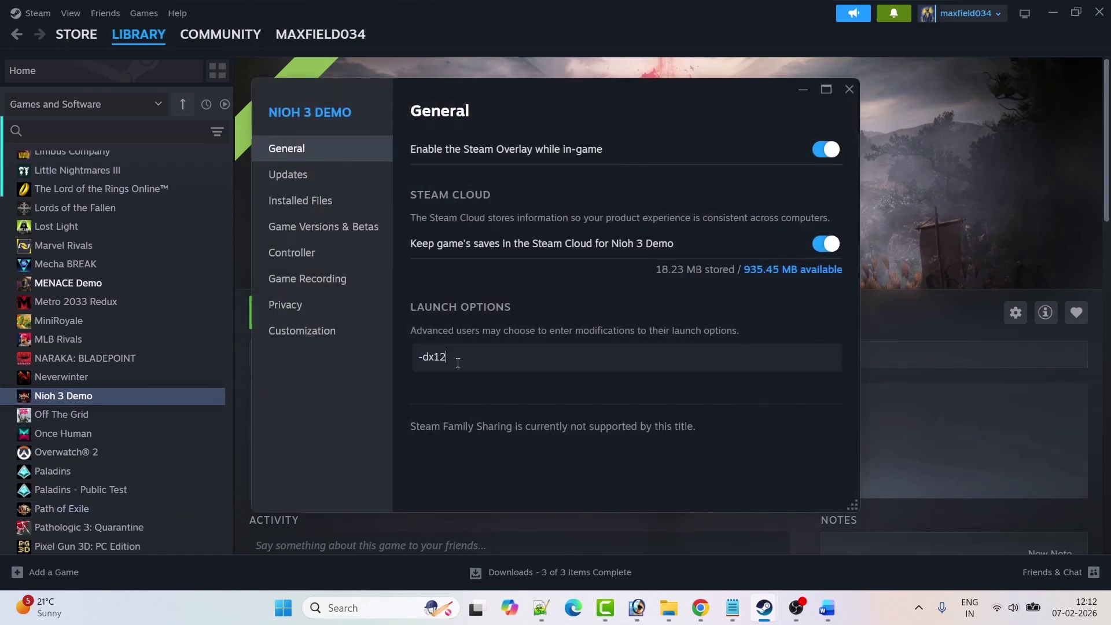
pyautogui.click(849, 89)
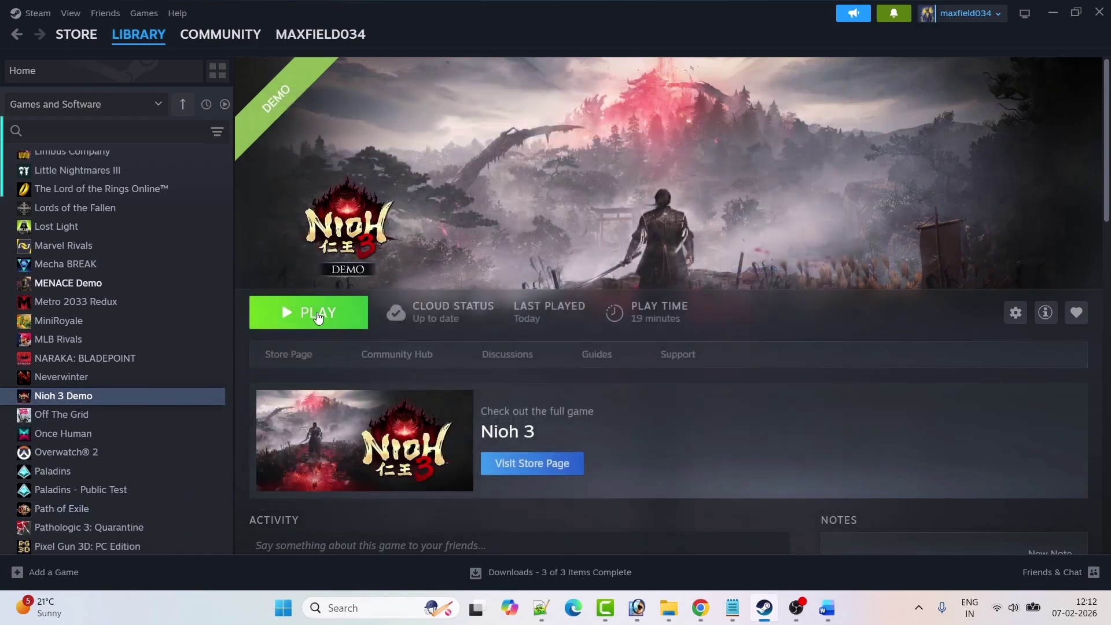
# Change the Nioh 3 Demo's launch options to -d3d11 and close its properties.
pyautogui.rightClick(108, 396)
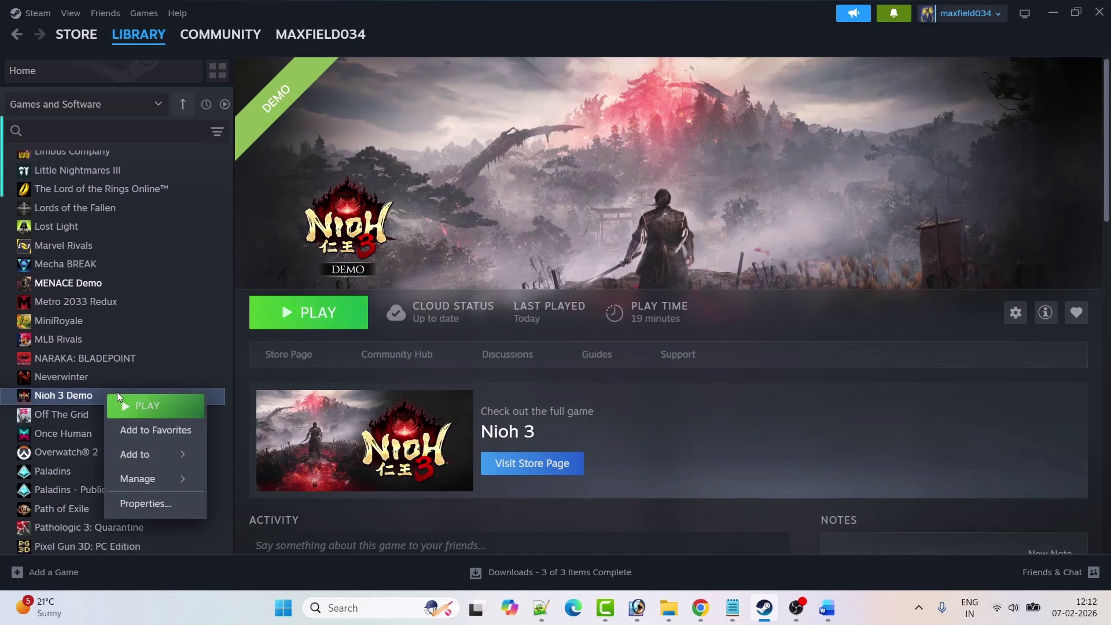
pyautogui.click(151, 504)
pyautogui.click(460, 359)
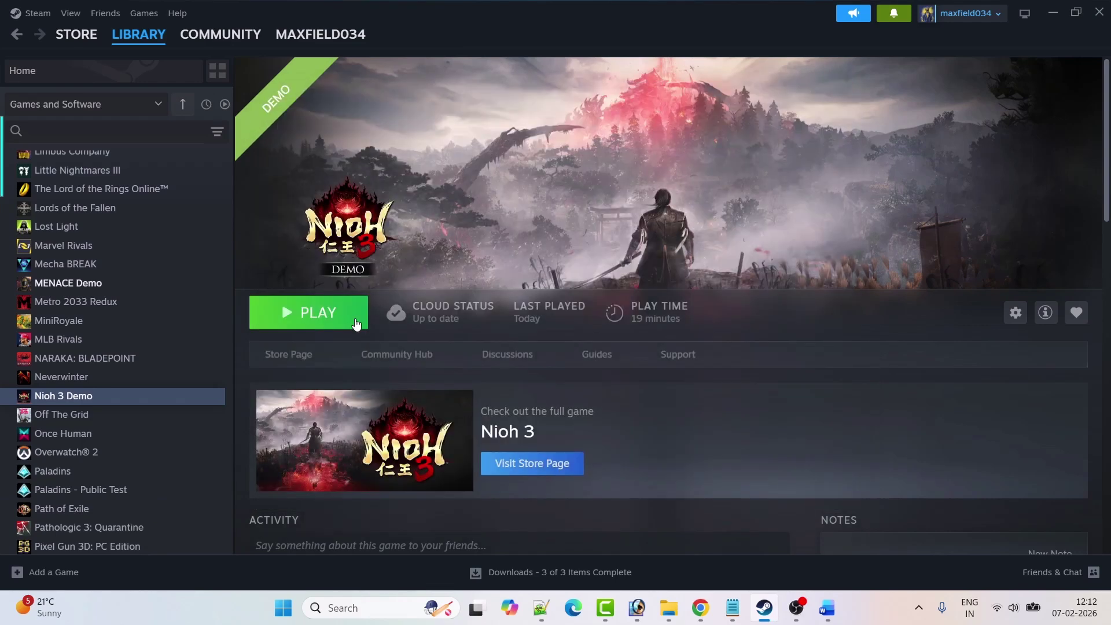
pyautogui.click(845, 91)
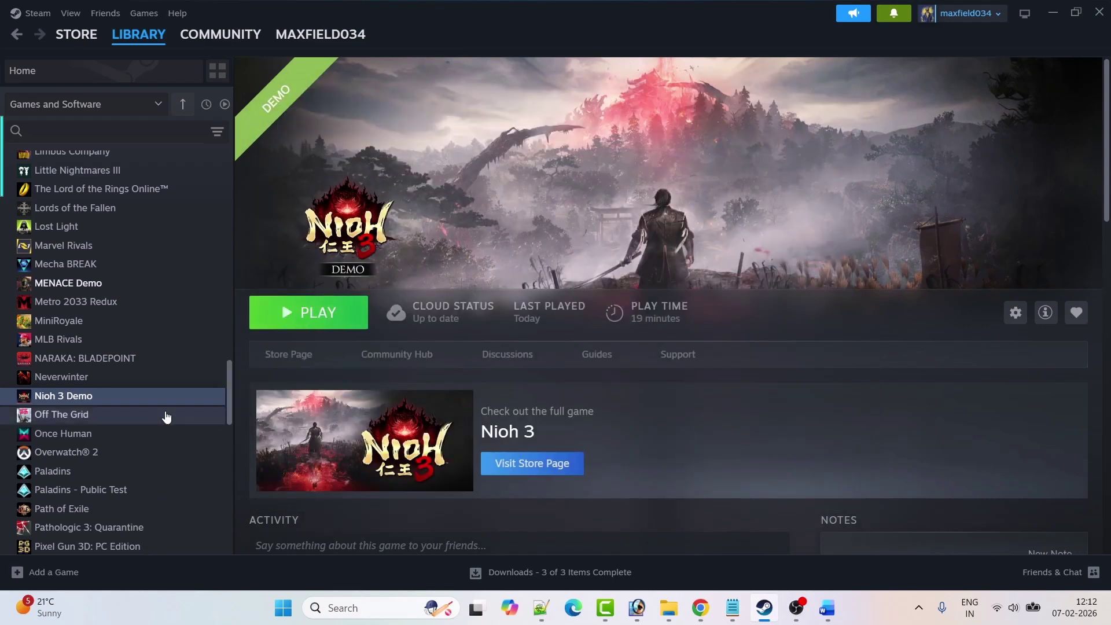
# Clear the Nioh 3 Demo's launch options and close its properties.
pyautogui.rightClick(109, 397)
pyautogui.click(154, 507)
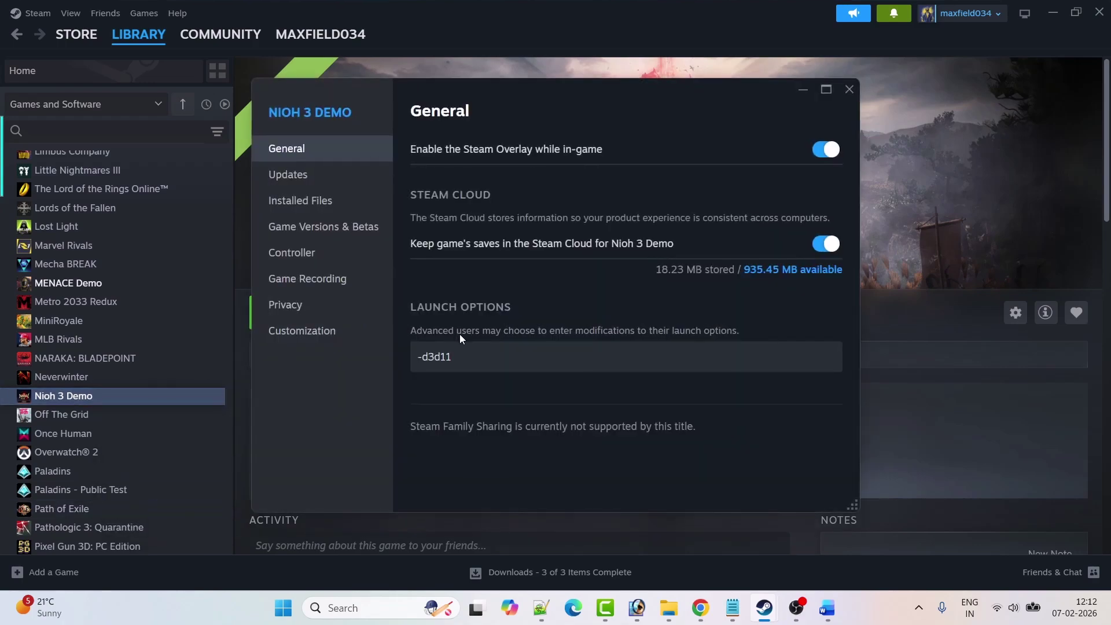
pyautogui.moveTo(454, 358); pyautogui.dragTo(414, 357)
pyautogui.press('BackSpace')
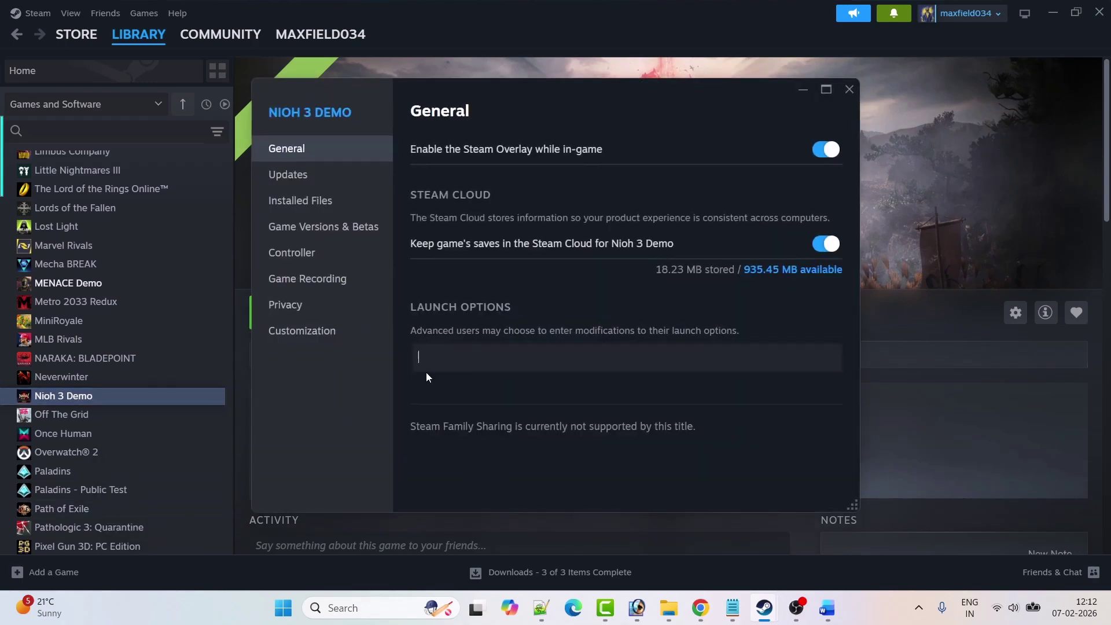
pyautogui.click(848, 89)
# Read Fix 4 in the Word document, then open the Nioh 3 Demo's installation folder from Steam.
pyautogui.click(826, 608)
pyautogui.scroll(-5, 635, 397)
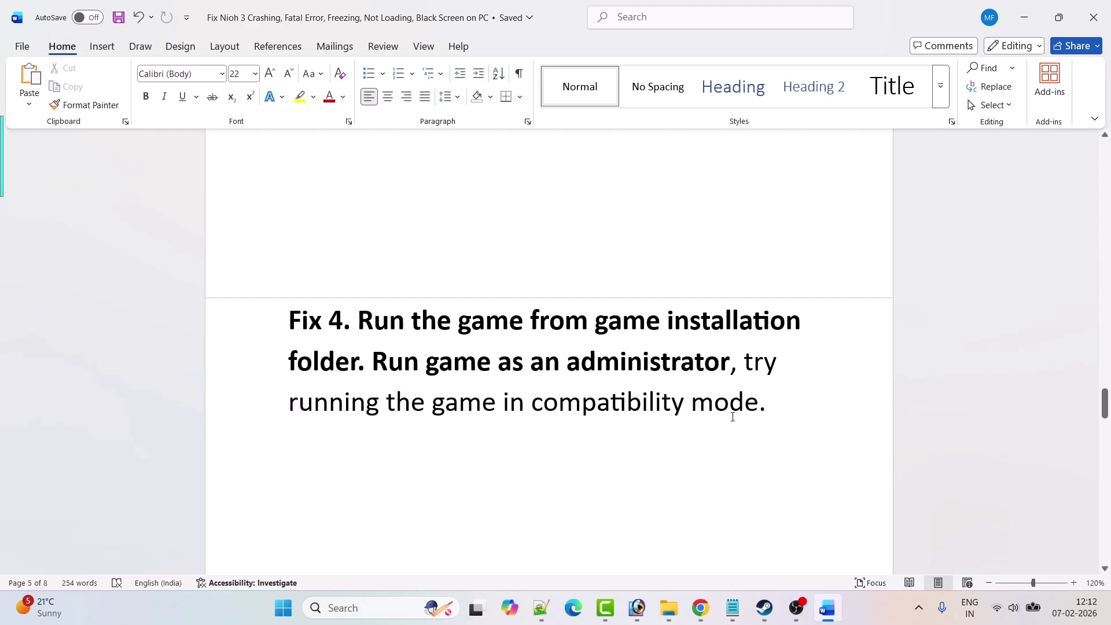
pyautogui.click(765, 608)
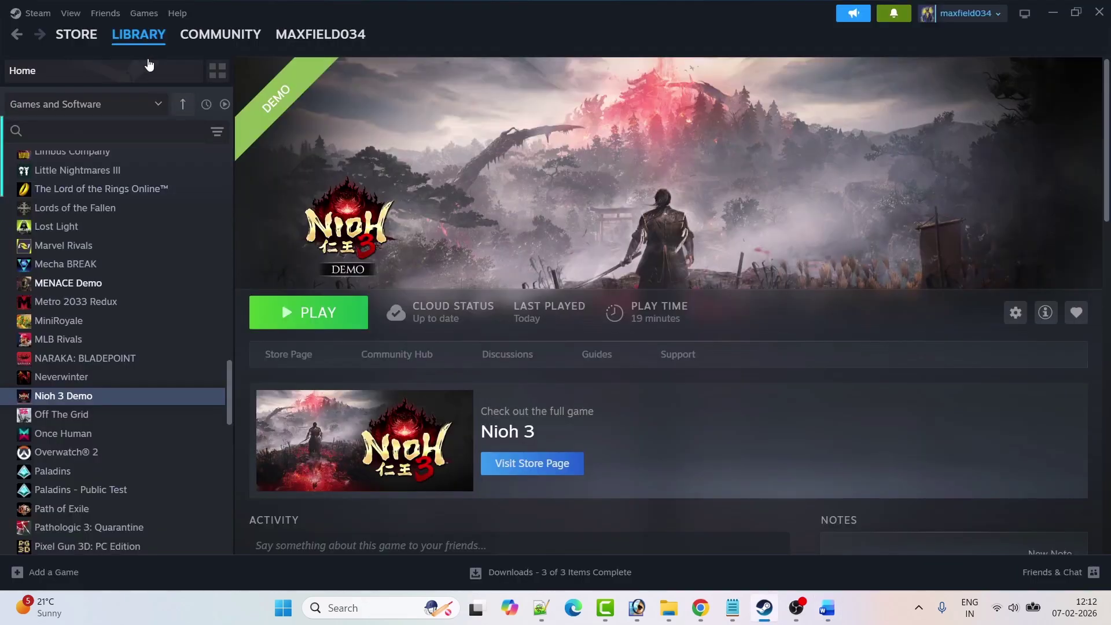
pyautogui.rightClick(103, 398)
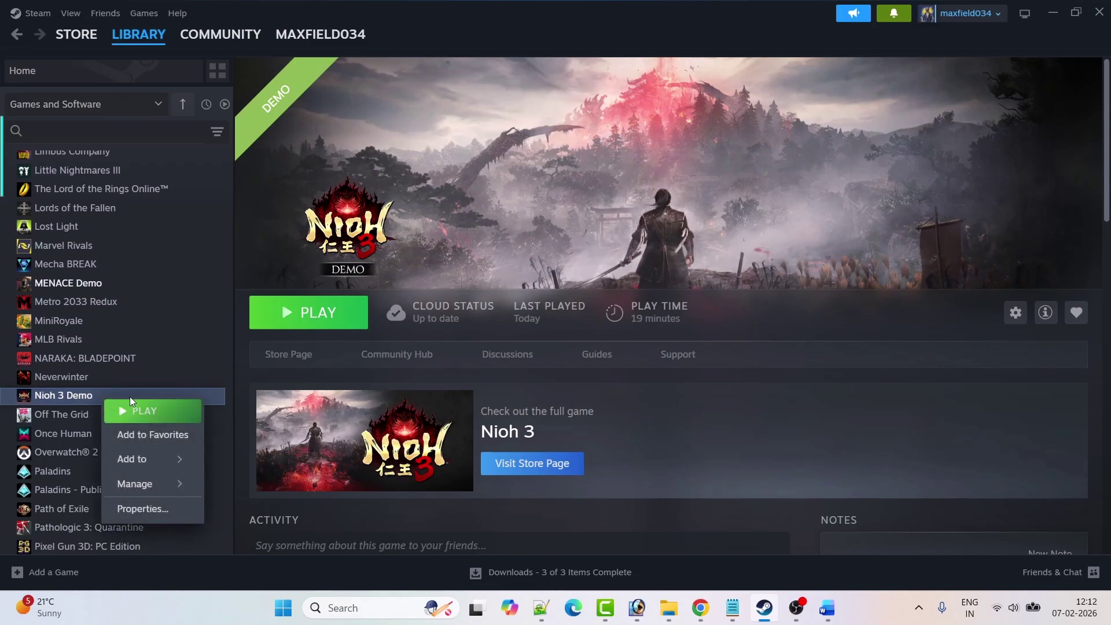
pyautogui.moveTo(150, 484)
pyautogui.click(254, 363)
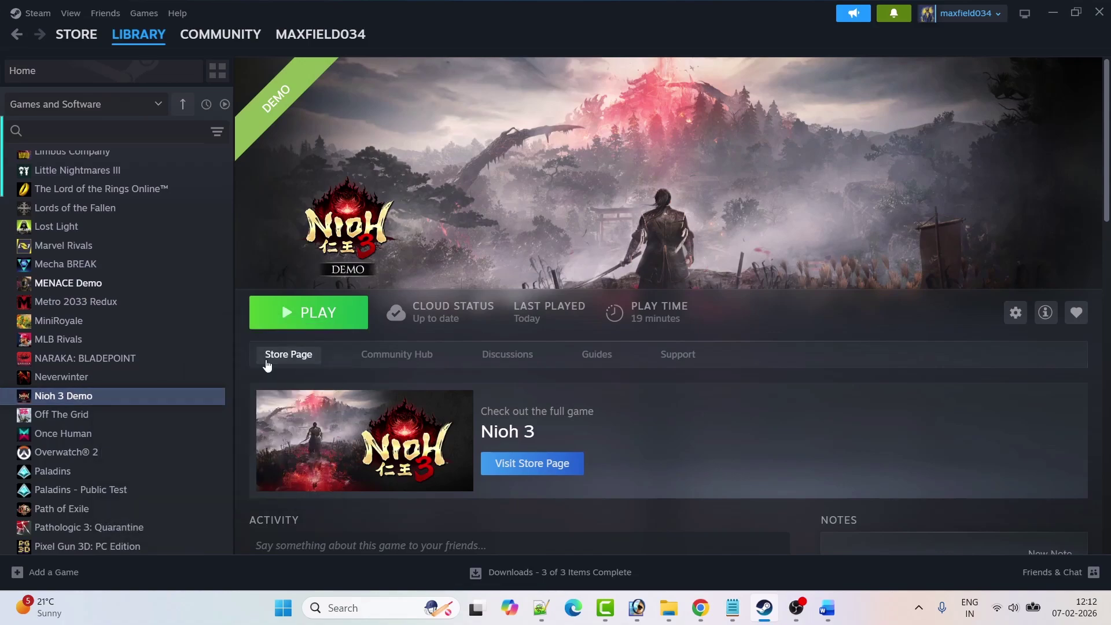
pyautogui.click(1056, 15)
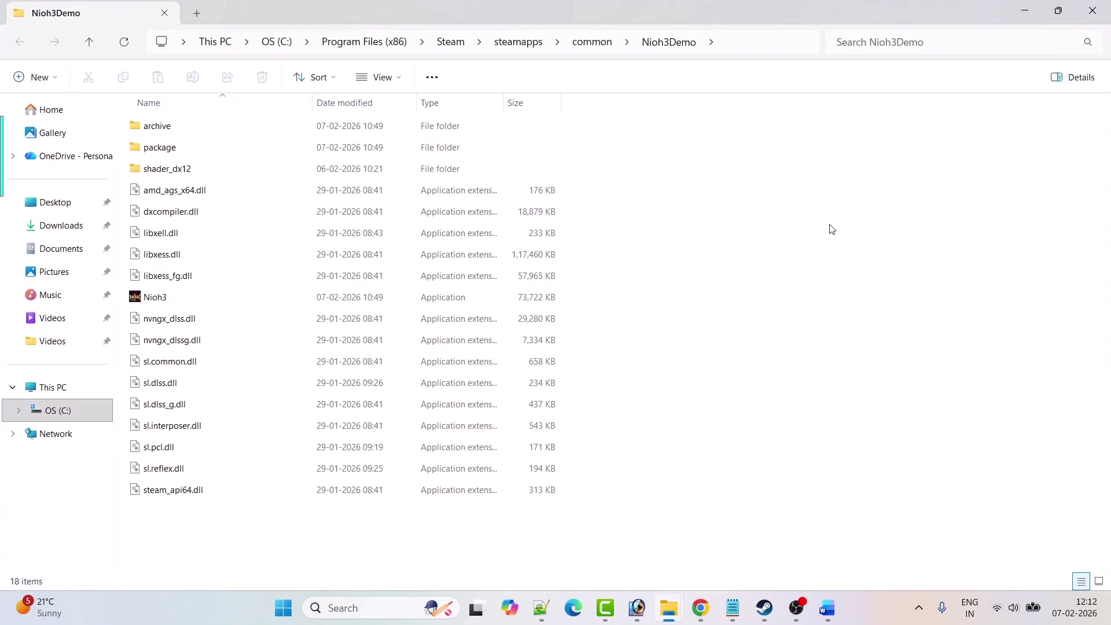
# Open the compatibility properties of the Nioh3 application and apply the option to run it as an administrator.
pyautogui.click(164, 301)
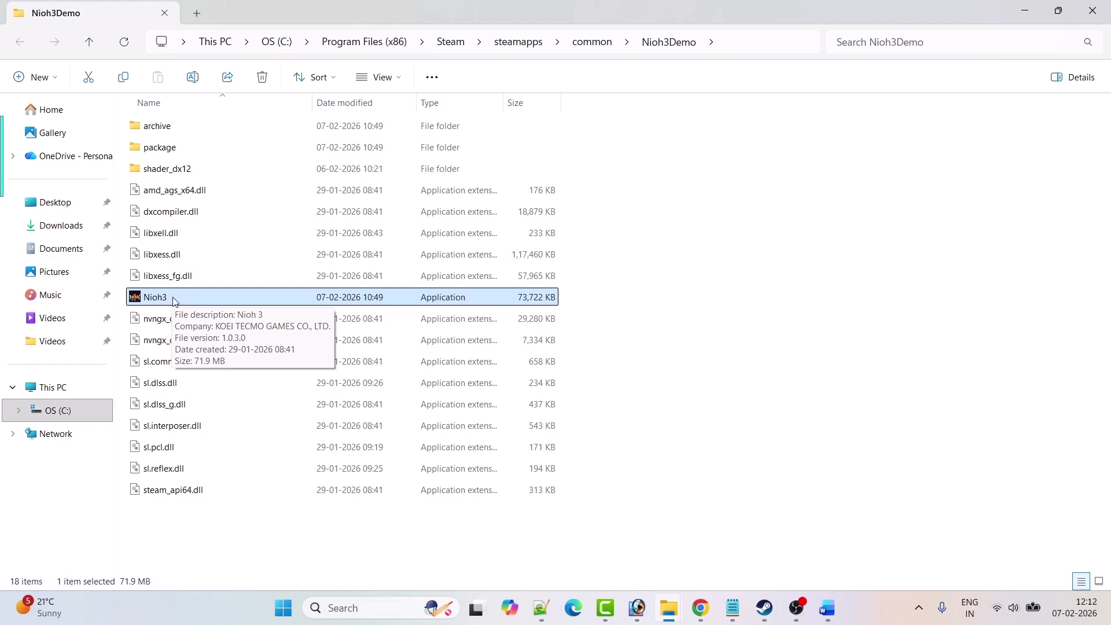
pyautogui.rightClick(174, 301)
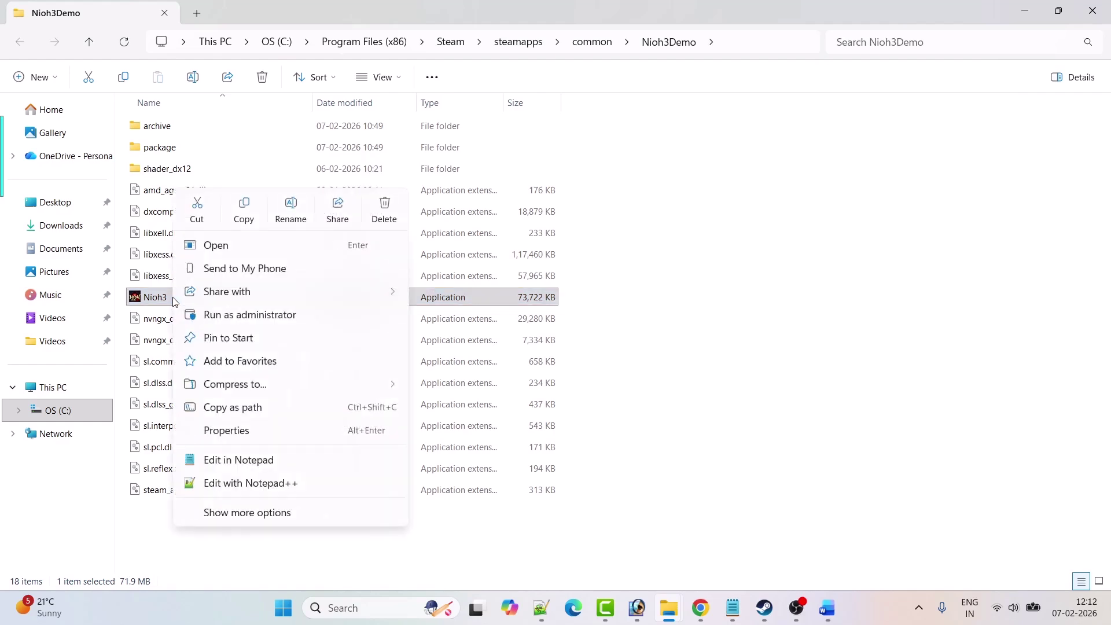
pyautogui.click(260, 431)
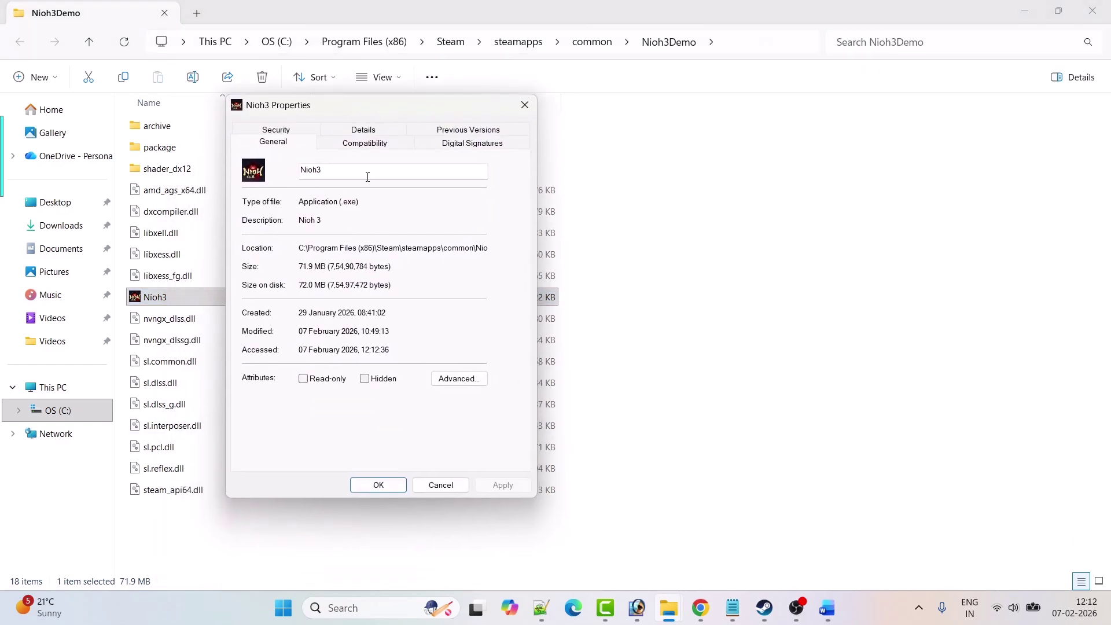
pyautogui.click(373, 144)
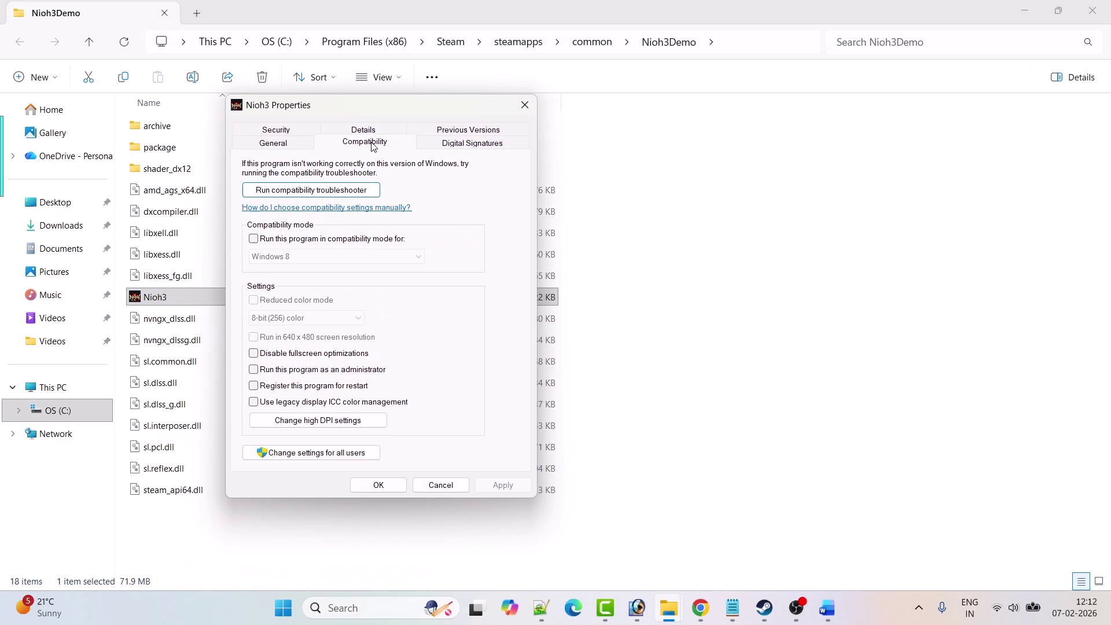
pyautogui.click(253, 371)
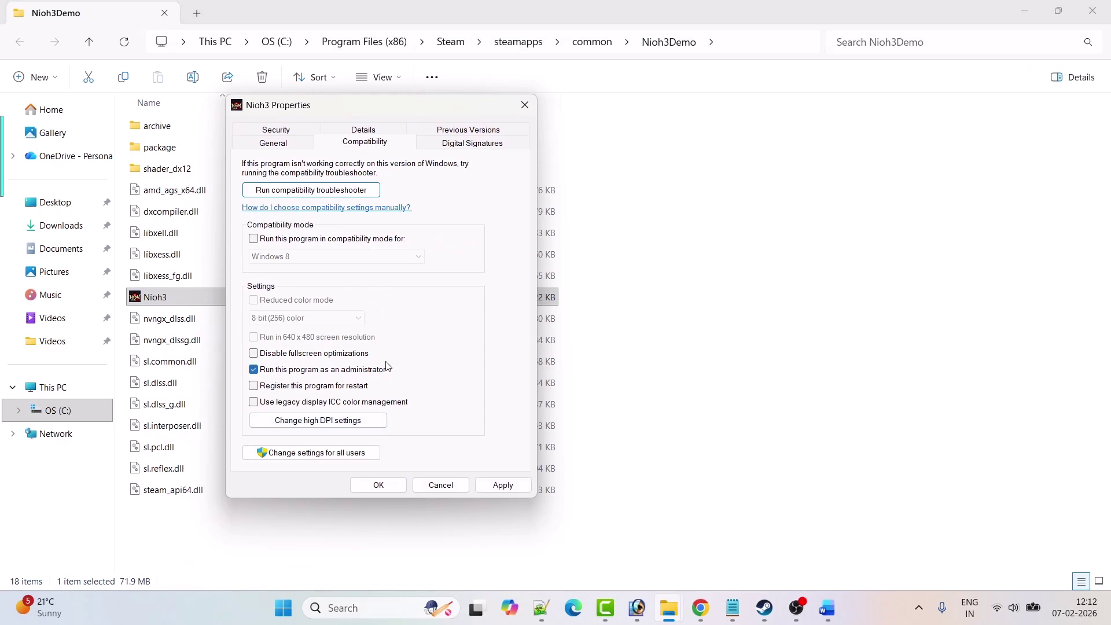
pyautogui.click(503, 486)
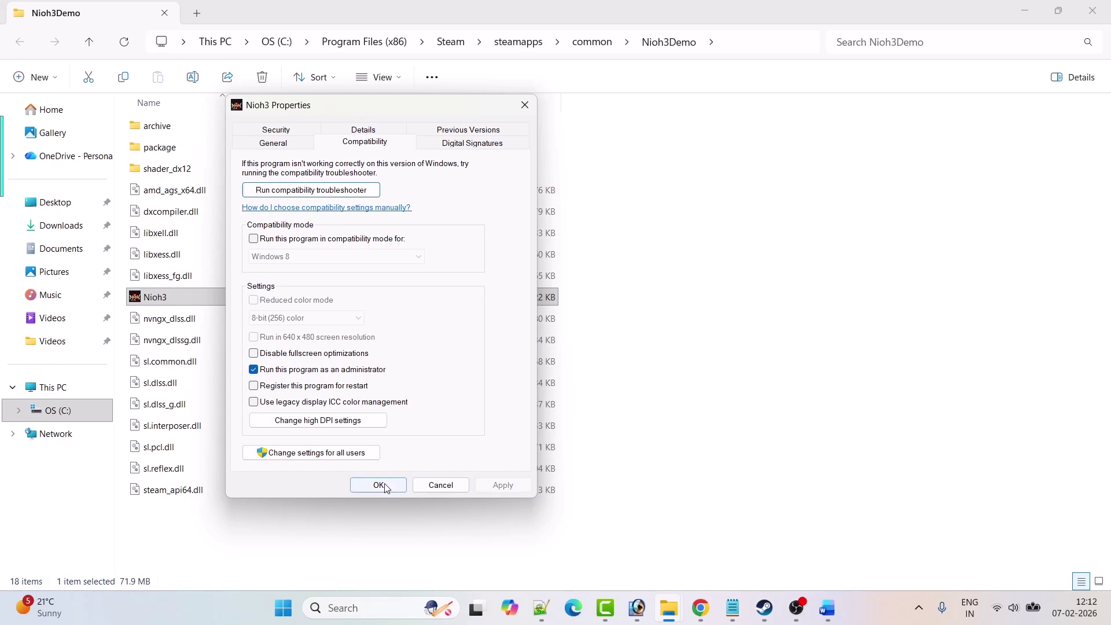
pyautogui.click(165, 297)
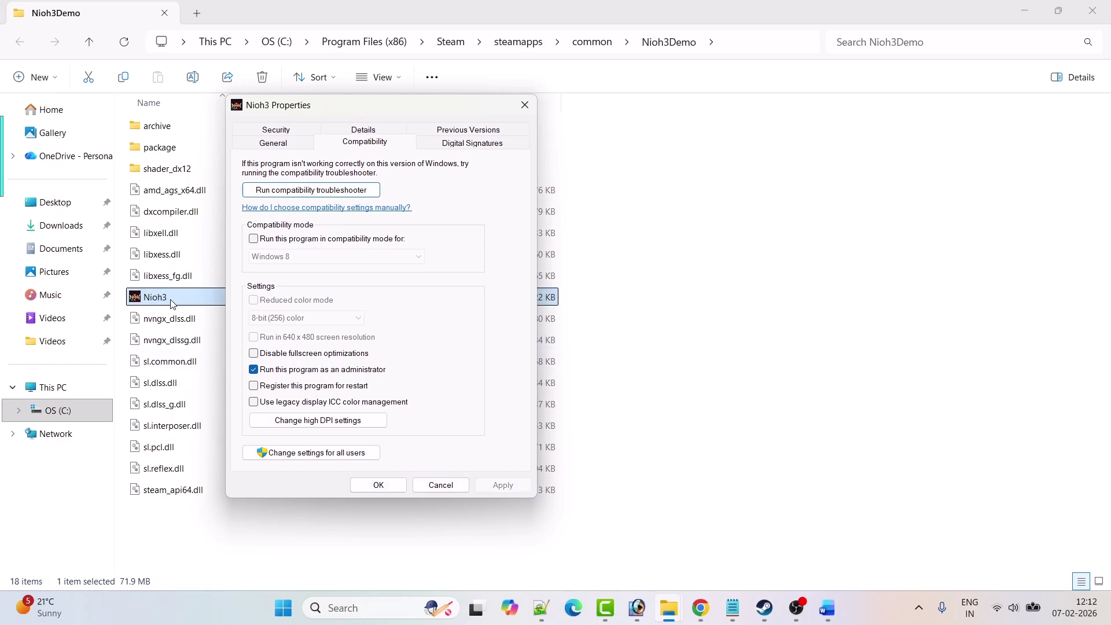
pyautogui.click(295, 335)
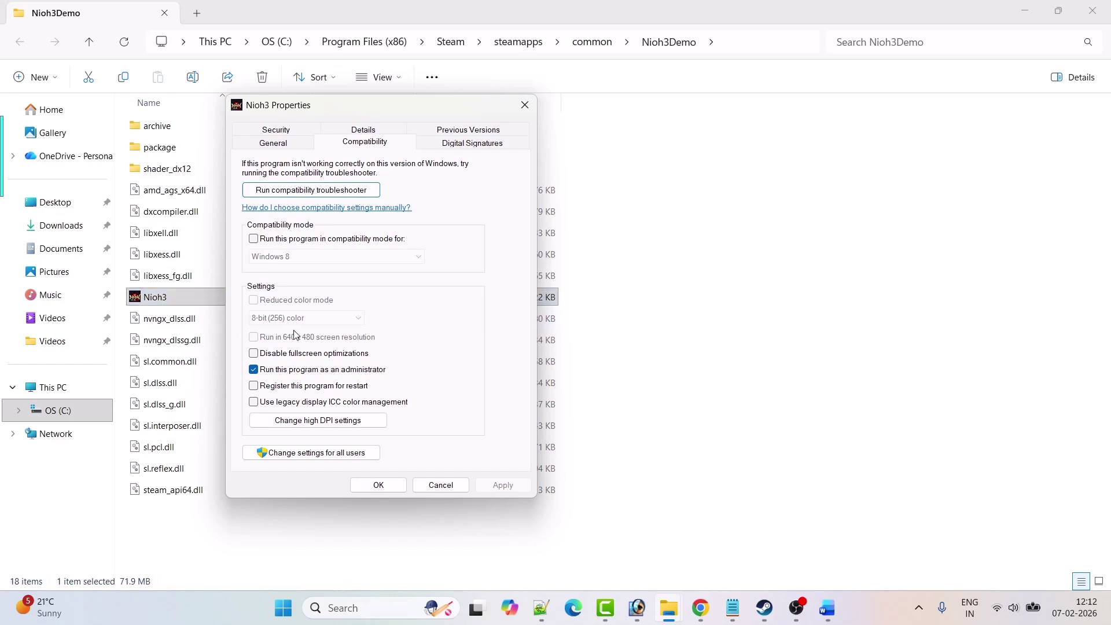
# Enable compatibility mode for Windows 8 on the Nioh3 application and apply it.
pyautogui.click(254, 239)
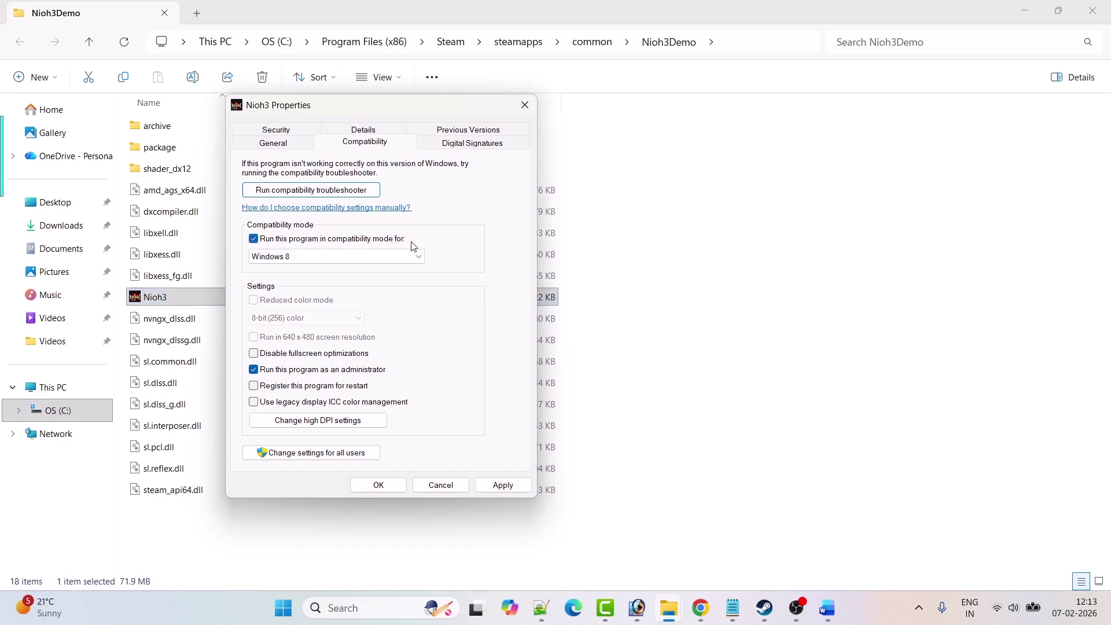
pyautogui.click(418, 257)
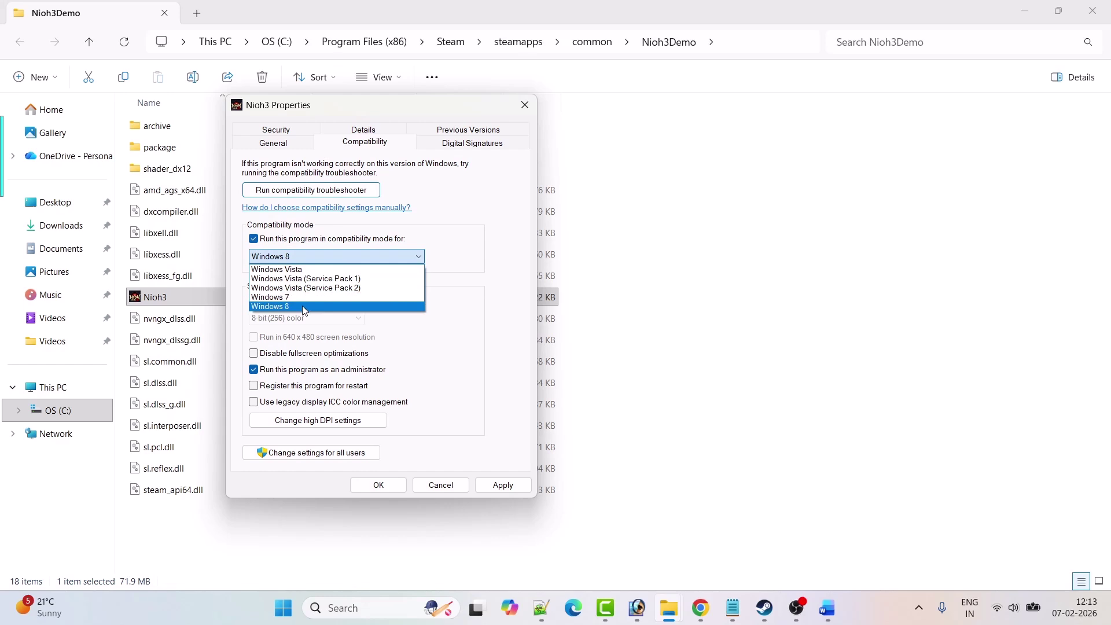
pyautogui.click(303, 307)
pyautogui.click(502, 485)
pyautogui.click(151, 301)
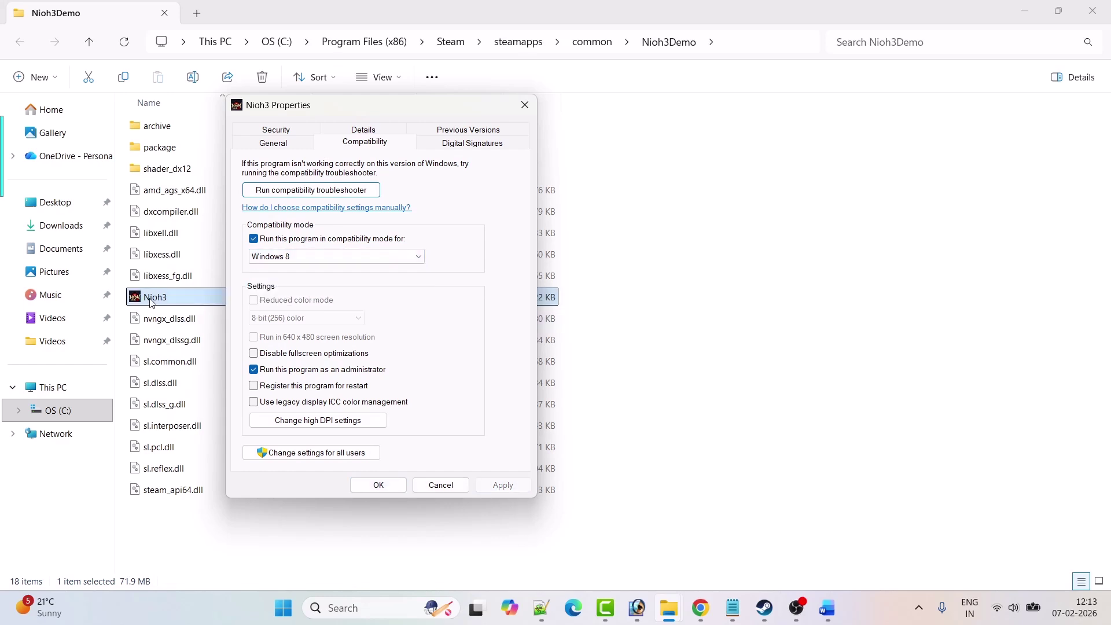
# Switch Nioh3's compatibility mode to Windows 7 and disable fullscreen optimizations, applying each change.
pyautogui.click(324, 257)
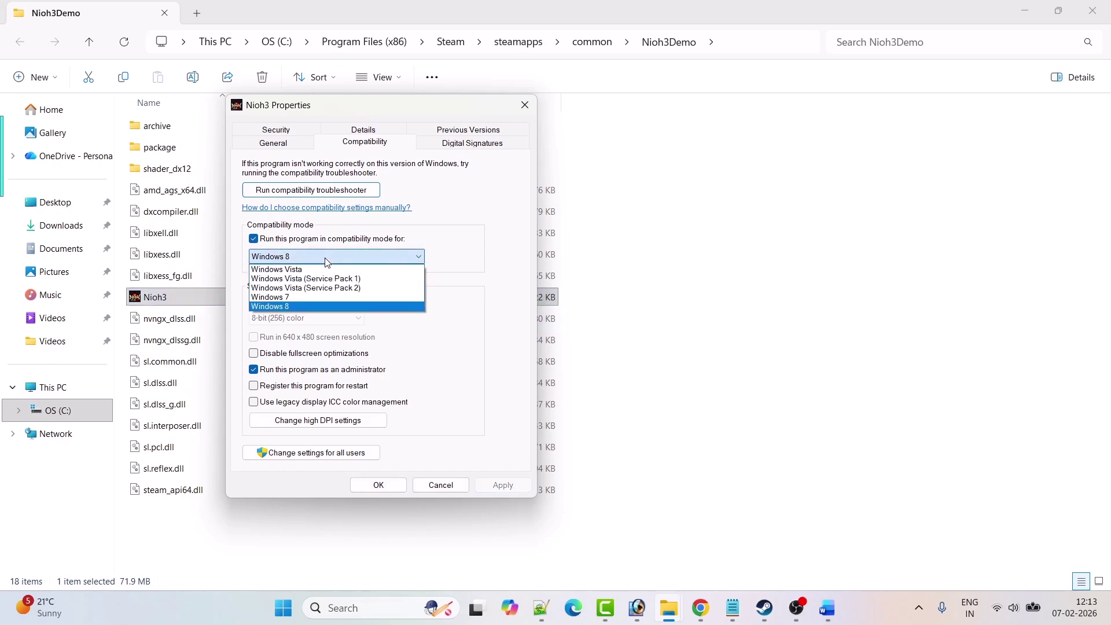
pyautogui.click(287, 298)
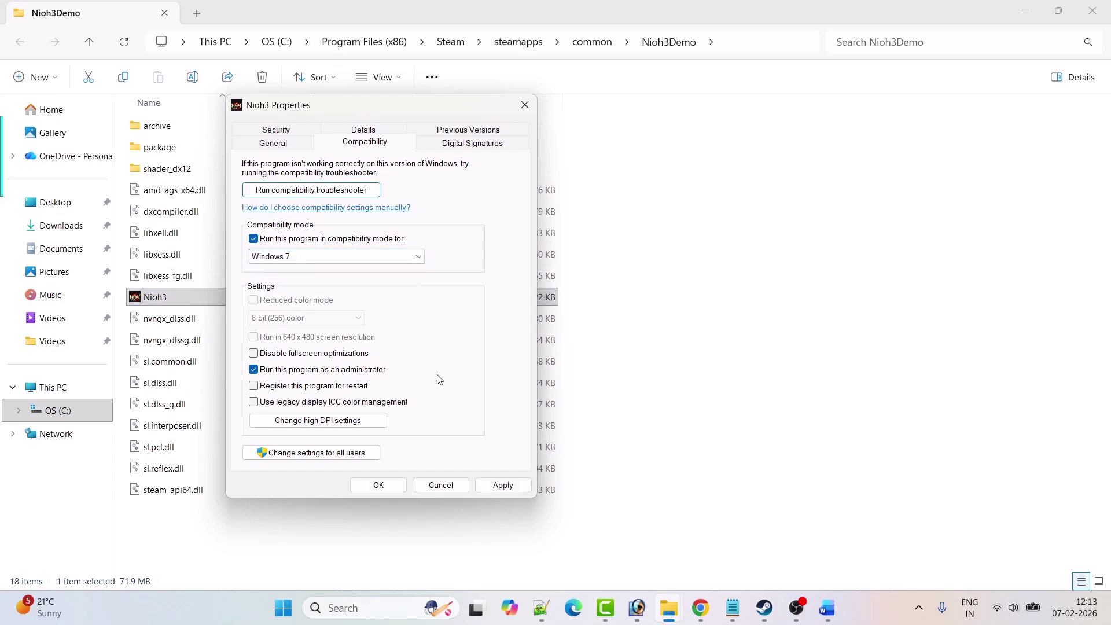
pyautogui.click(502, 485)
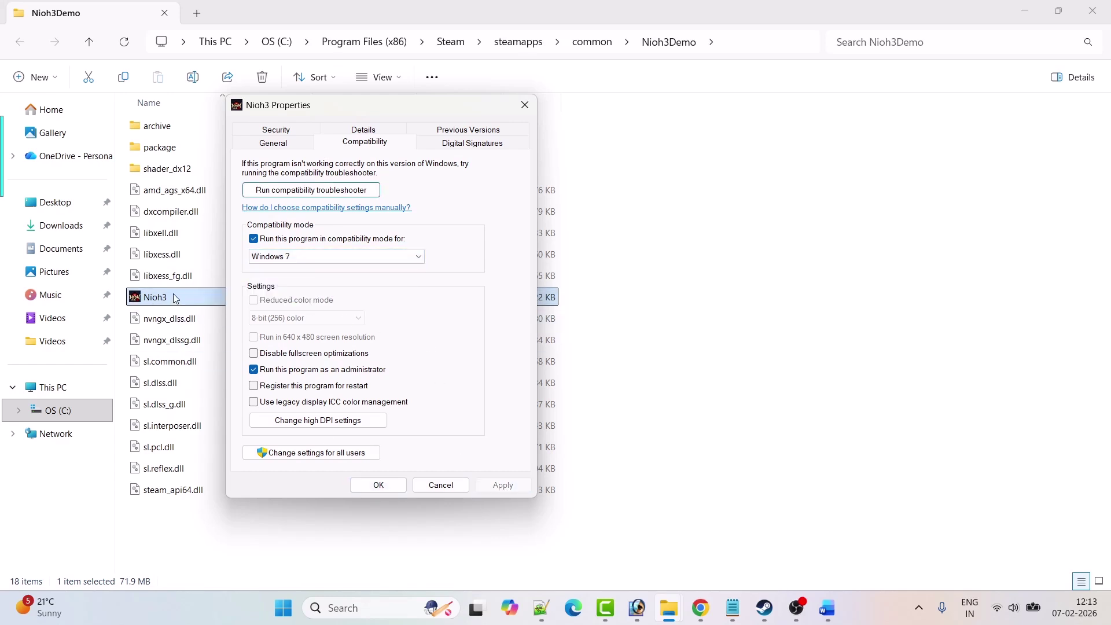
pyautogui.click(255, 352)
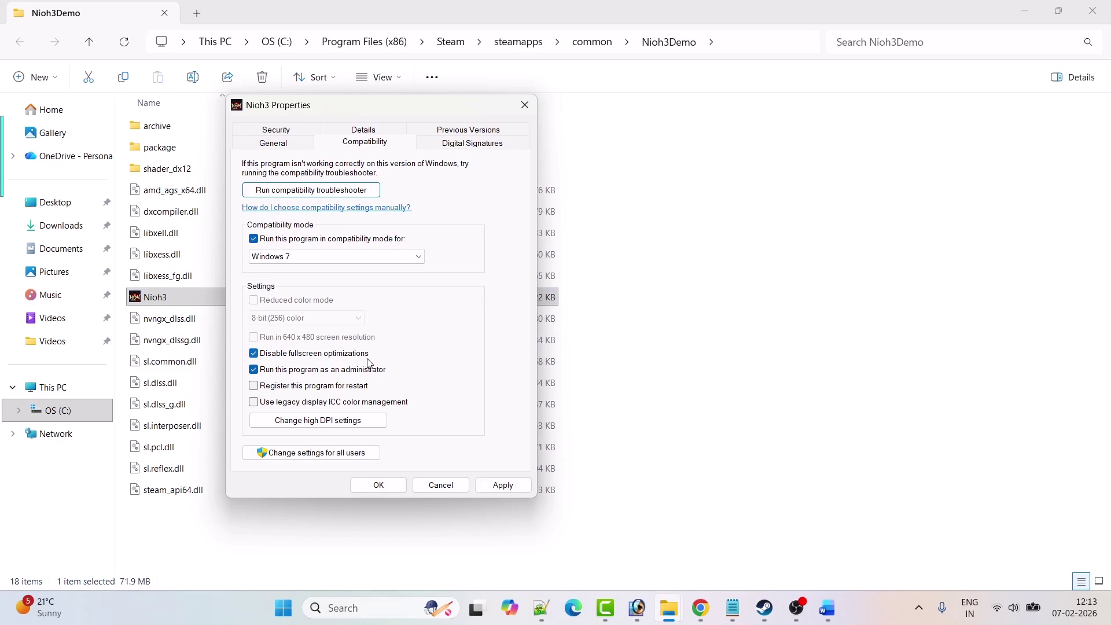
pyautogui.click(502, 485)
# Turn off compatibility mode, disabled fullscreen optimizations and running as administrator for Nioh3, apply the changes and close its properties.
pyautogui.click(253, 239)
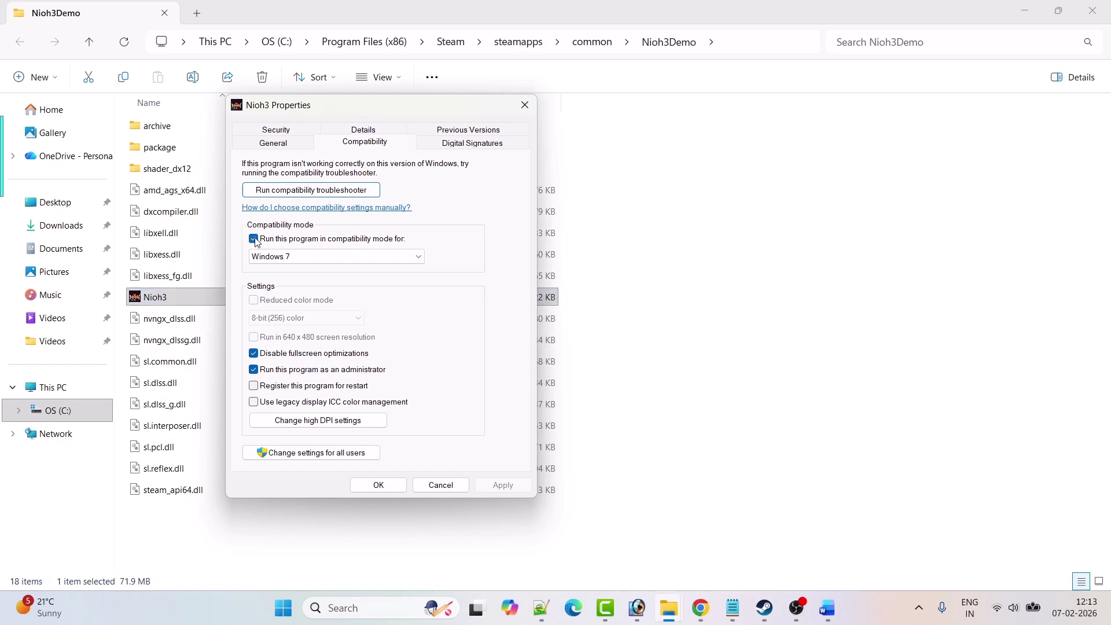
pyautogui.click(255, 354)
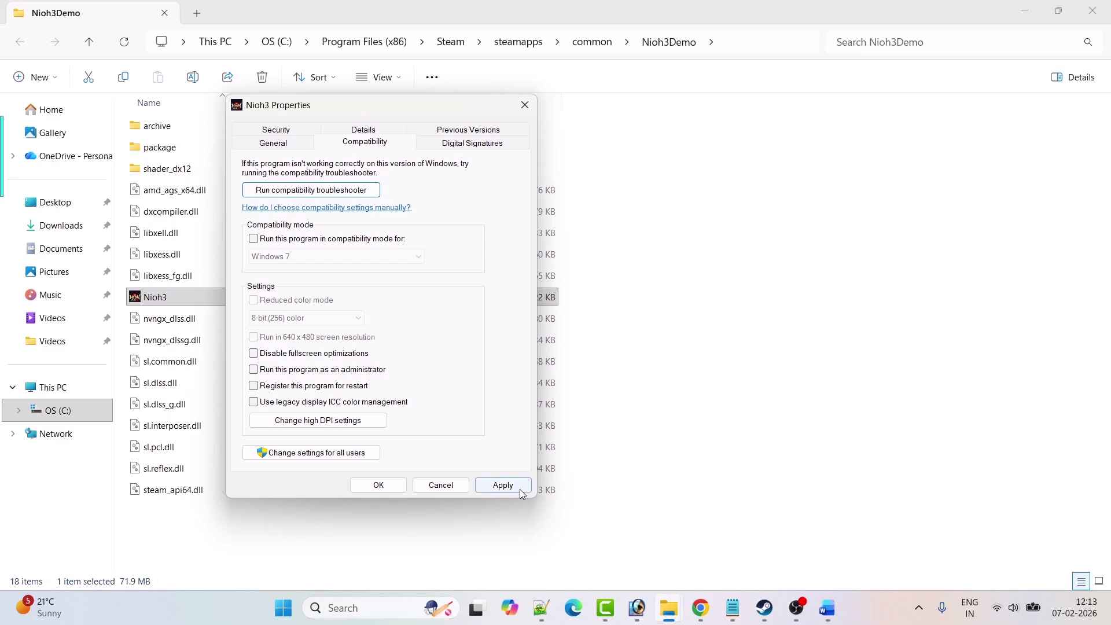
pyautogui.click(503, 485)
pyautogui.click(378, 491)
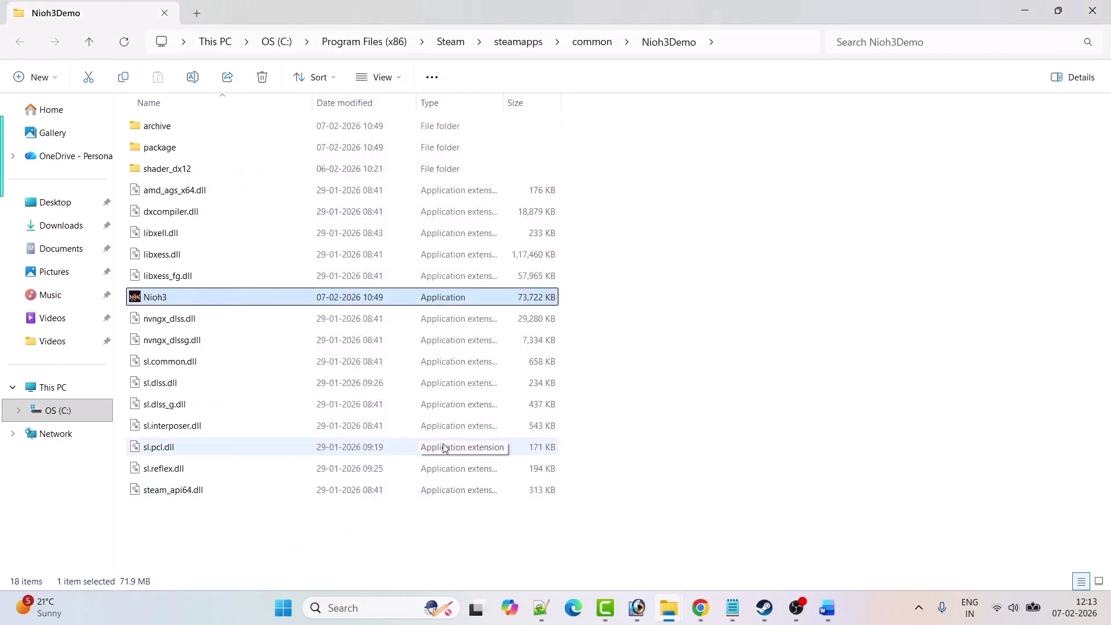
# Read Fix 5 in the Word document and bring up the Microsoft Visual C++ Redistributable downloads page in Chrome.
pyautogui.click(829, 608)
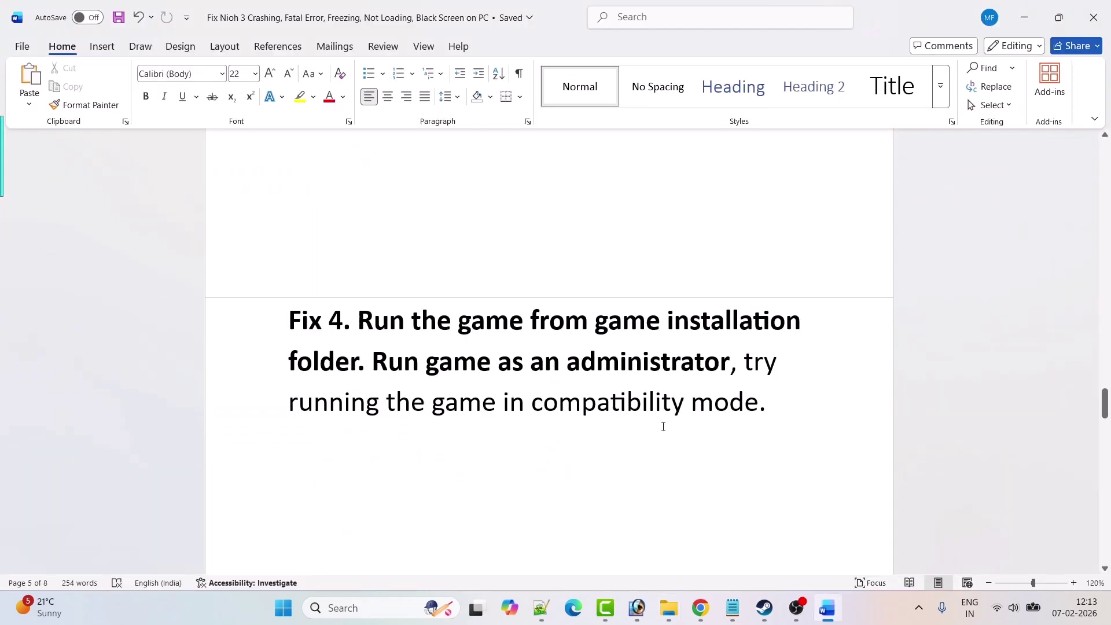
pyautogui.scroll(-5, 657, 409)
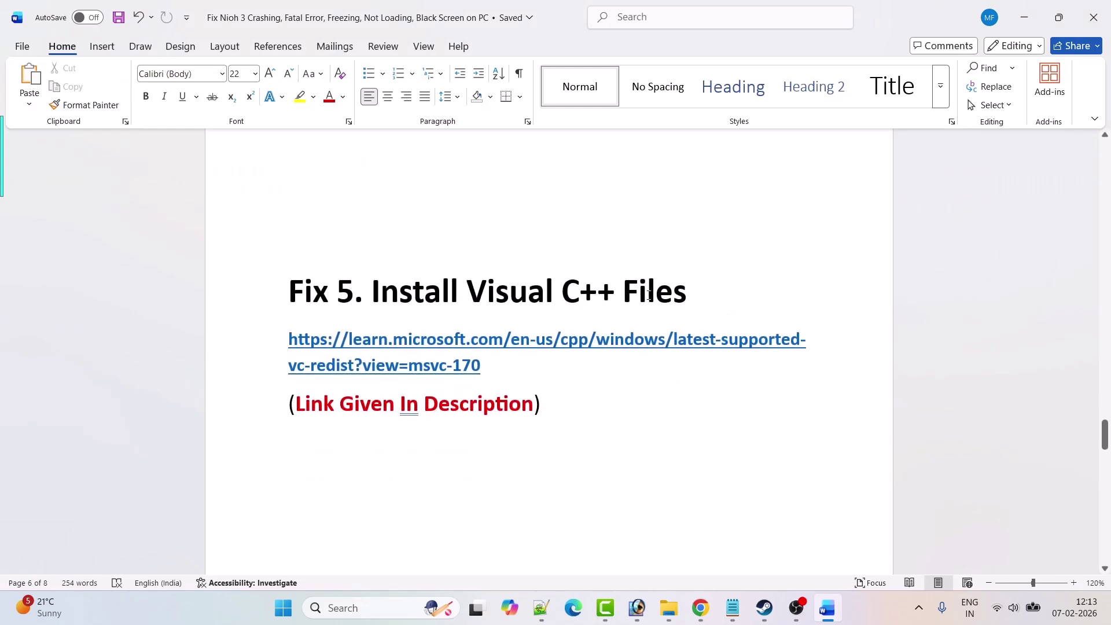
pyautogui.moveTo(508, 369); pyautogui.dragTo(282, 341)
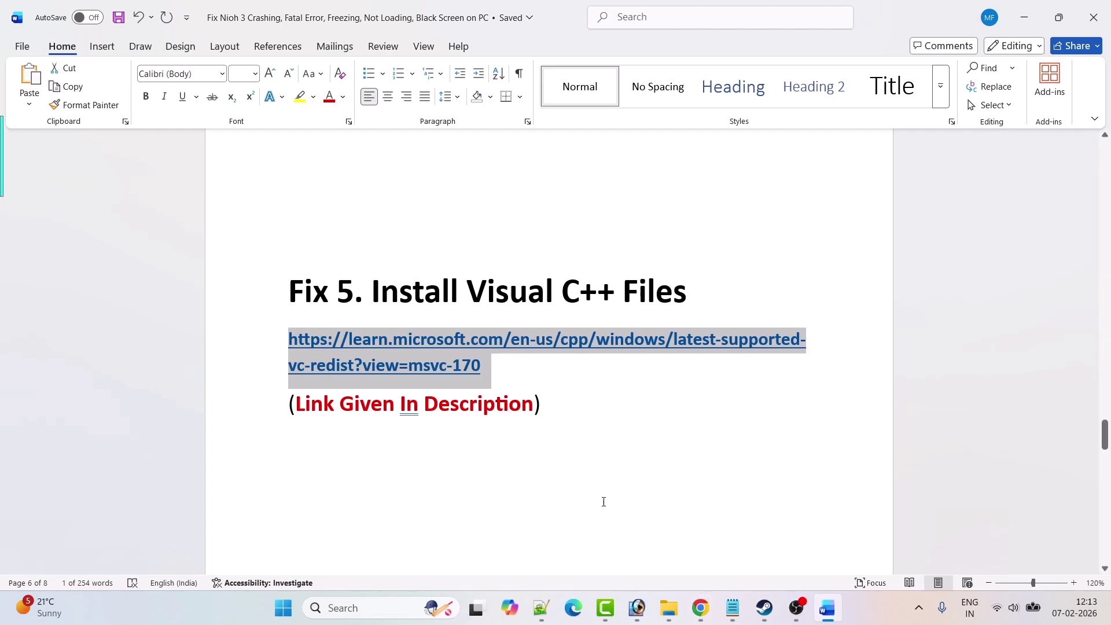
pyautogui.click(700, 607)
pyautogui.click(778, 538)
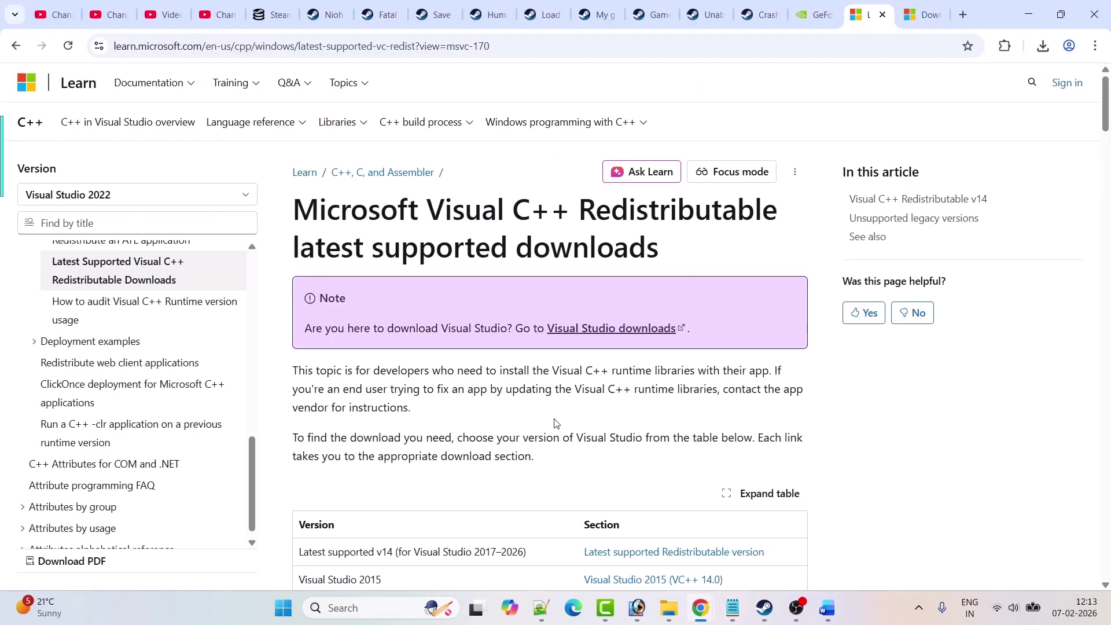
# Download the latest supported X64 and X86 versions of the Visual C++ Redistributable.
pyautogui.scroll(-15, 554, 423)
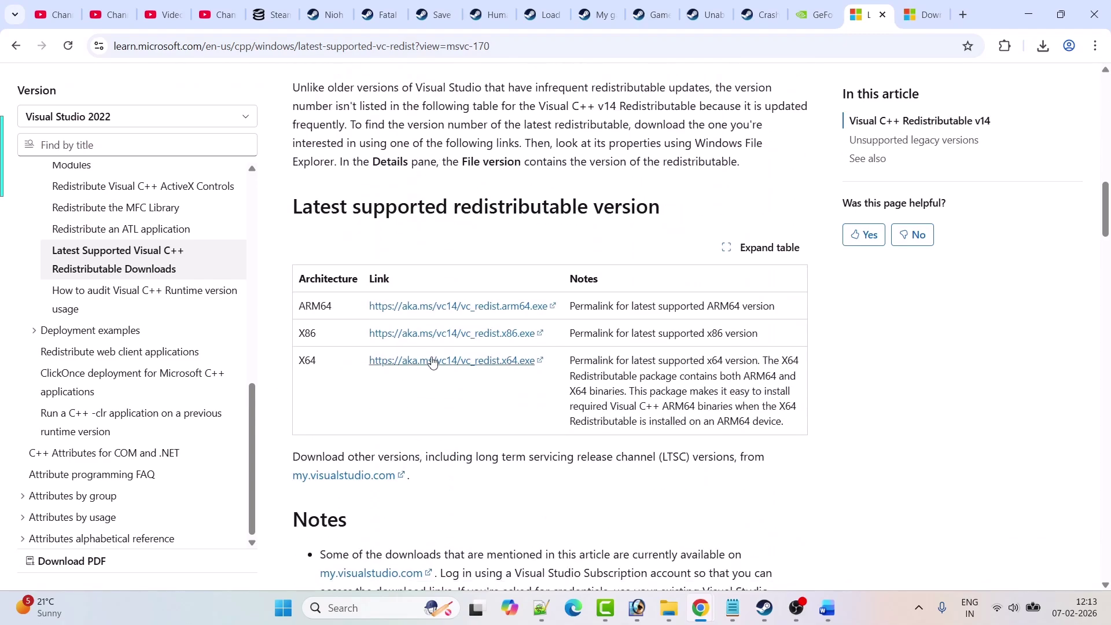
pyautogui.click(433, 362)
pyautogui.click(447, 342)
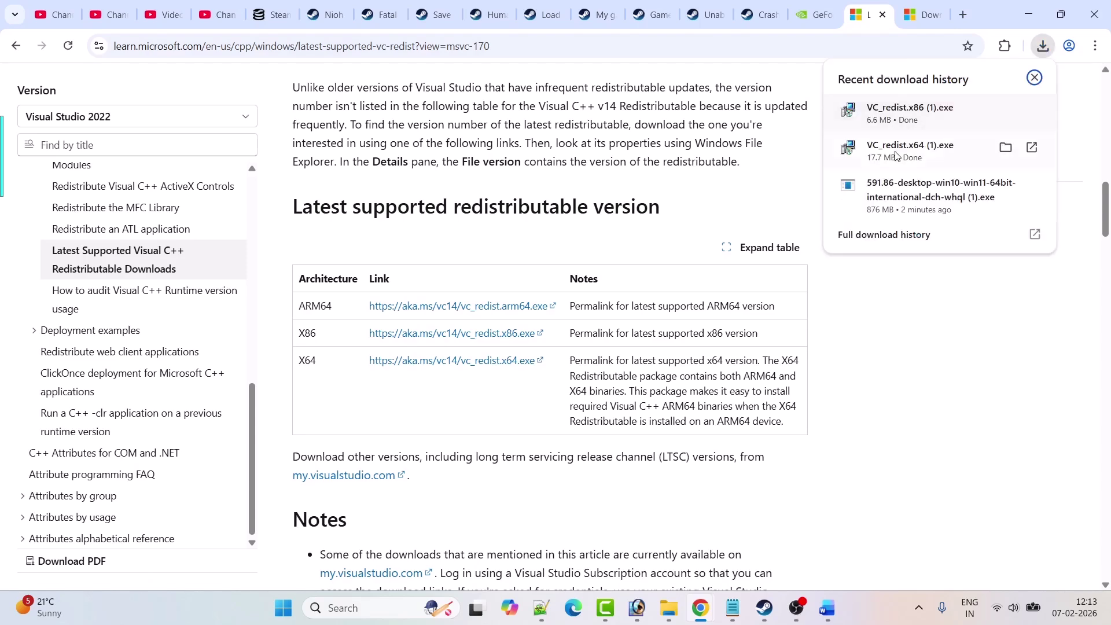
# Open the downloaded VC_redist.x64 and VC_redist.x86 installers and close their setup windows without modifying anything.
pyautogui.click(933, 155)
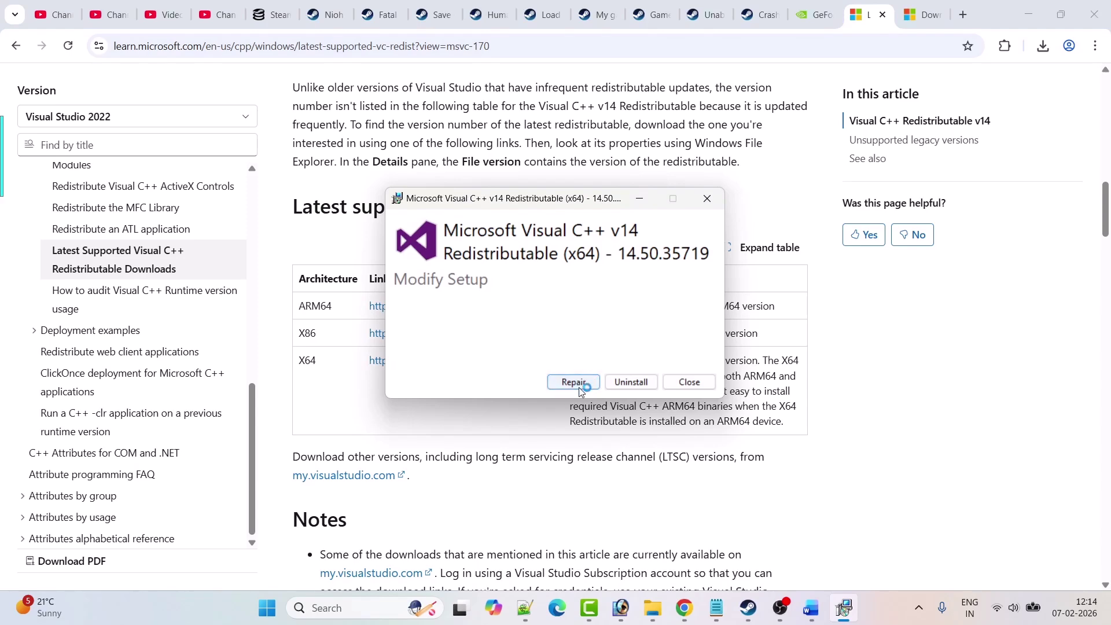
pyautogui.click(1042, 46)
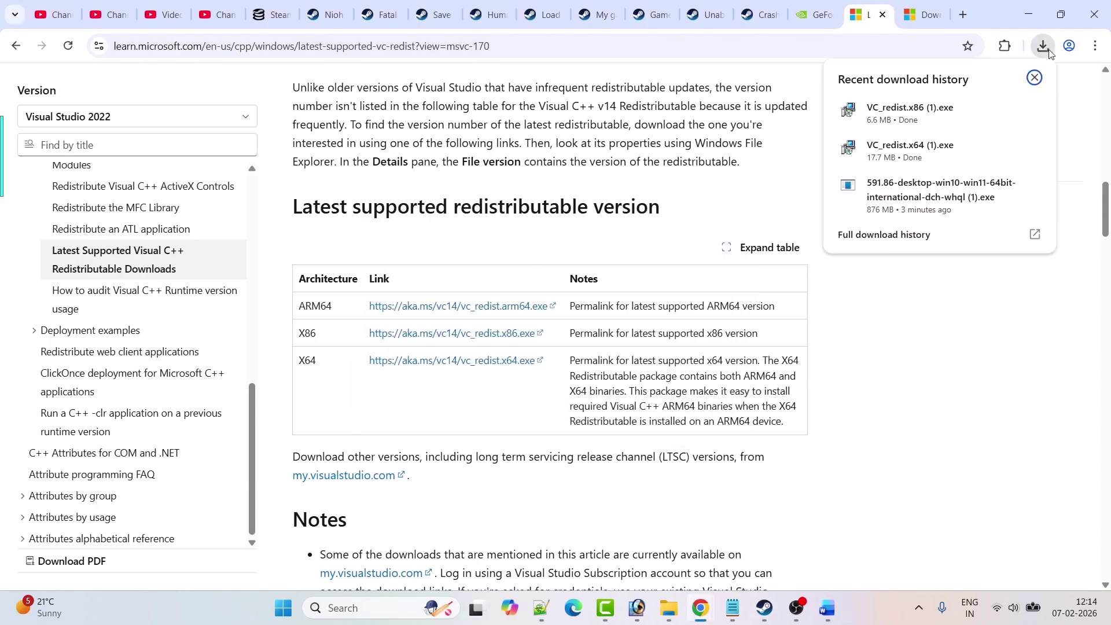
pyautogui.click(929, 118)
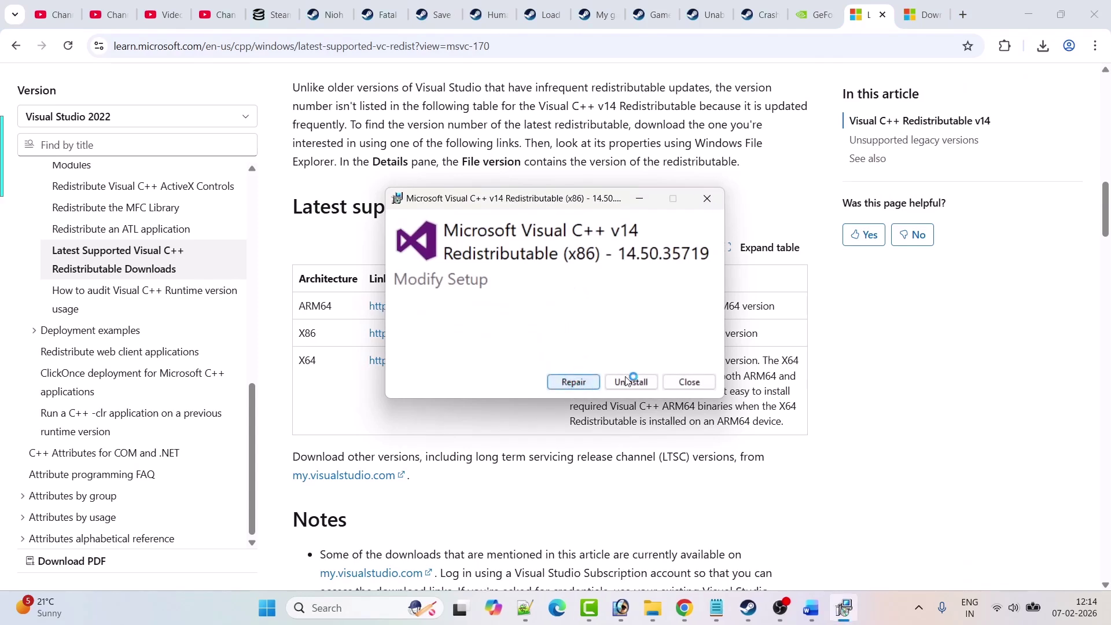
pyautogui.click(689, 382)
# Show the option for restarting the PC, dismiss it, and switch to the Nioh 3 Demo page in Steam.
pyautogui.press('super')
pyautogui.click(746, 557)
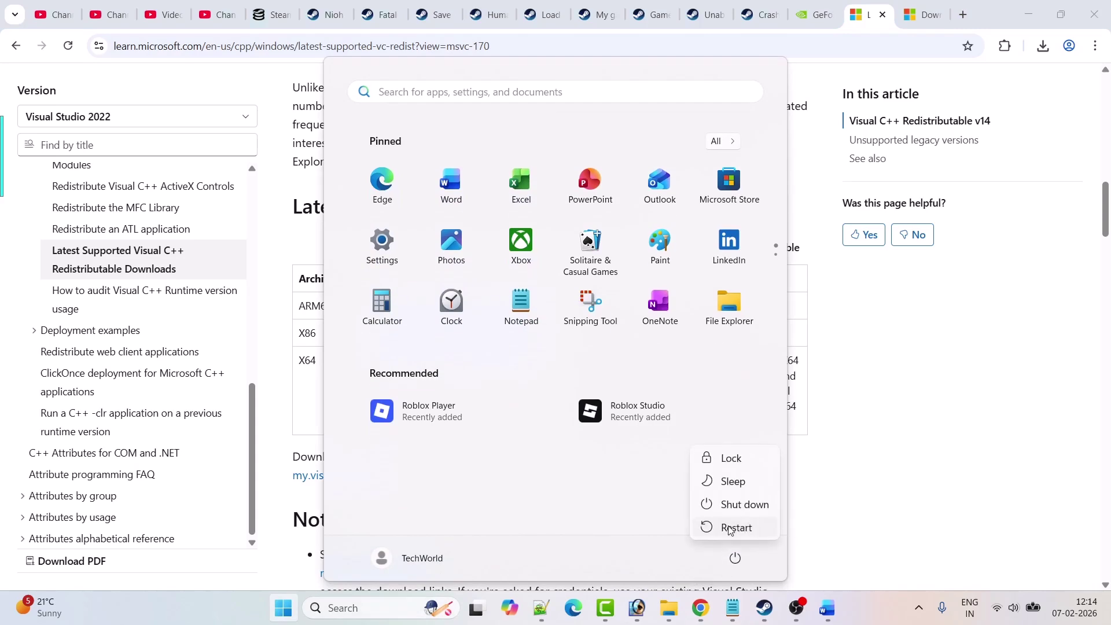
pyautogui.click(872, 529)
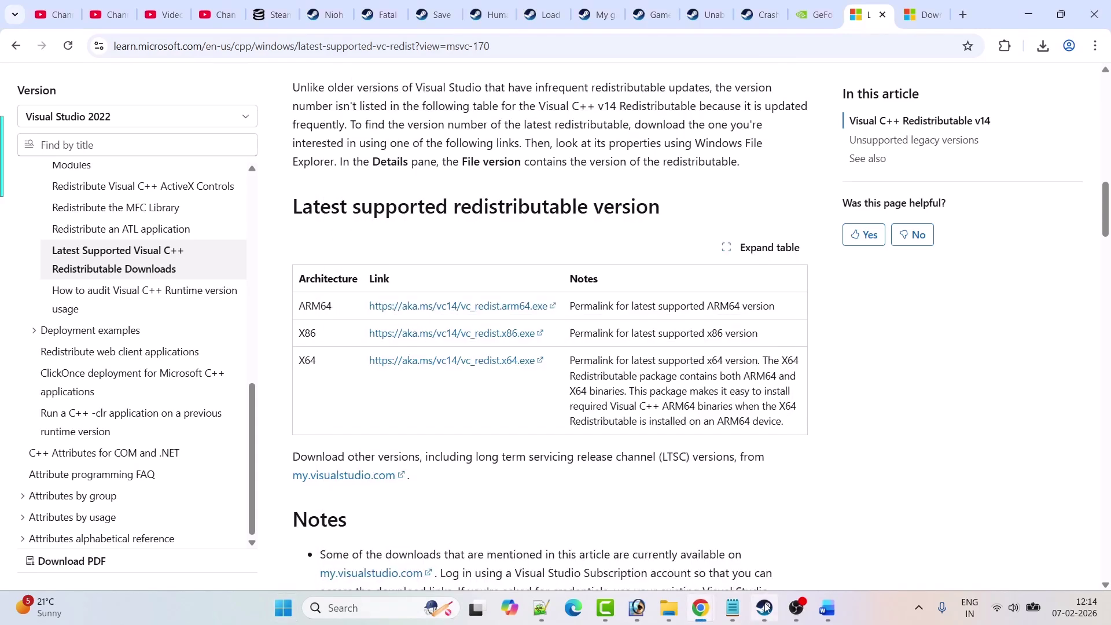
pyautogui.click(763, 608)
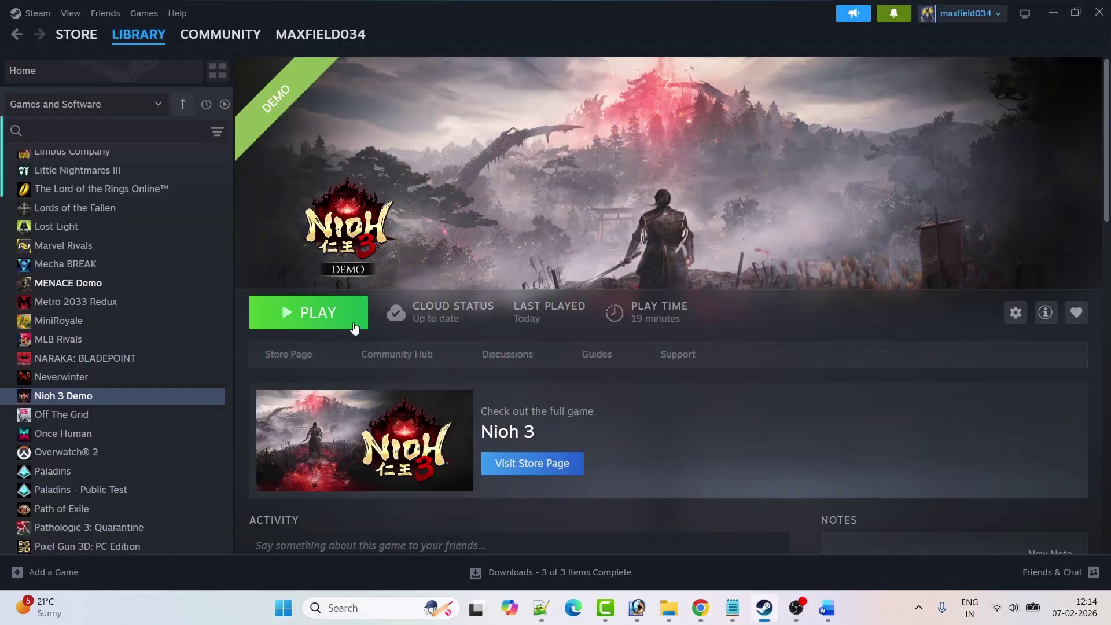
# Read Fix 6 in the Word document and open its linked Microsoft DirectX download page.
pyautogui.click(827, 607)
pyautogui.scroll(-1, 567, 350)
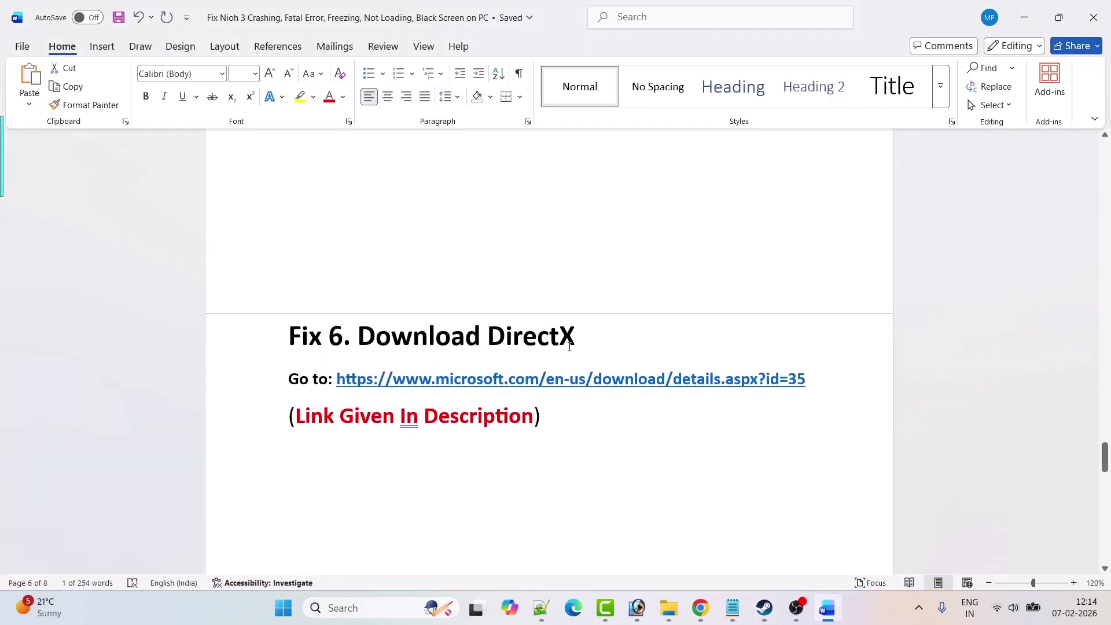
pyautogui.moveTo(801, 387); pyautogui.dragTo(341, 376)
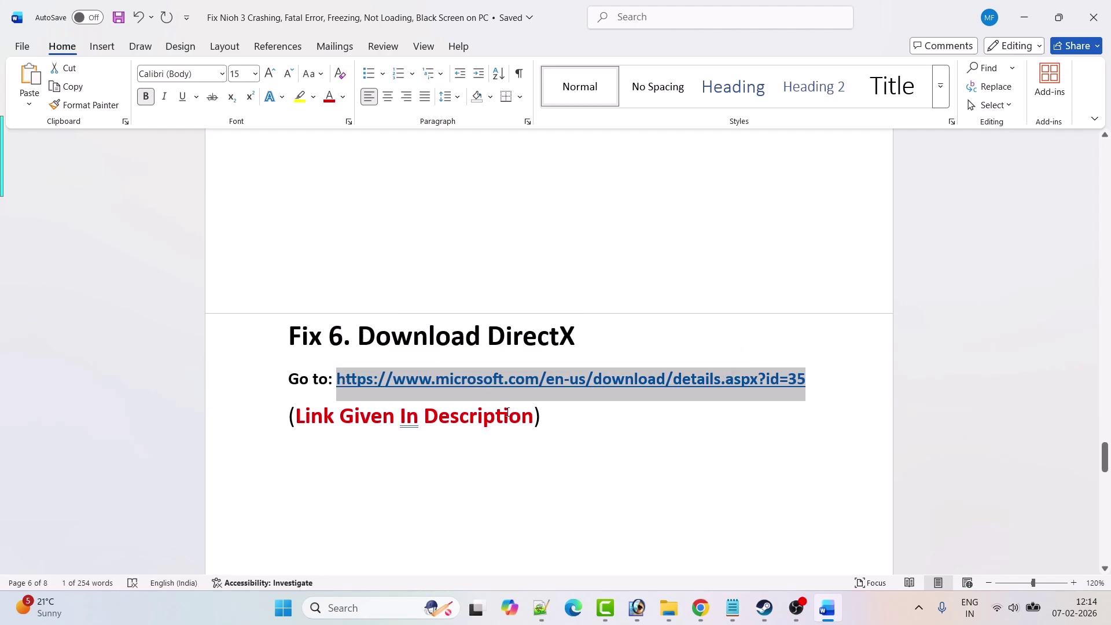
pyautogui.keyDown('ctrl'); pyautogui.click(567, 379); pyautogui.keyUp('ctrl')
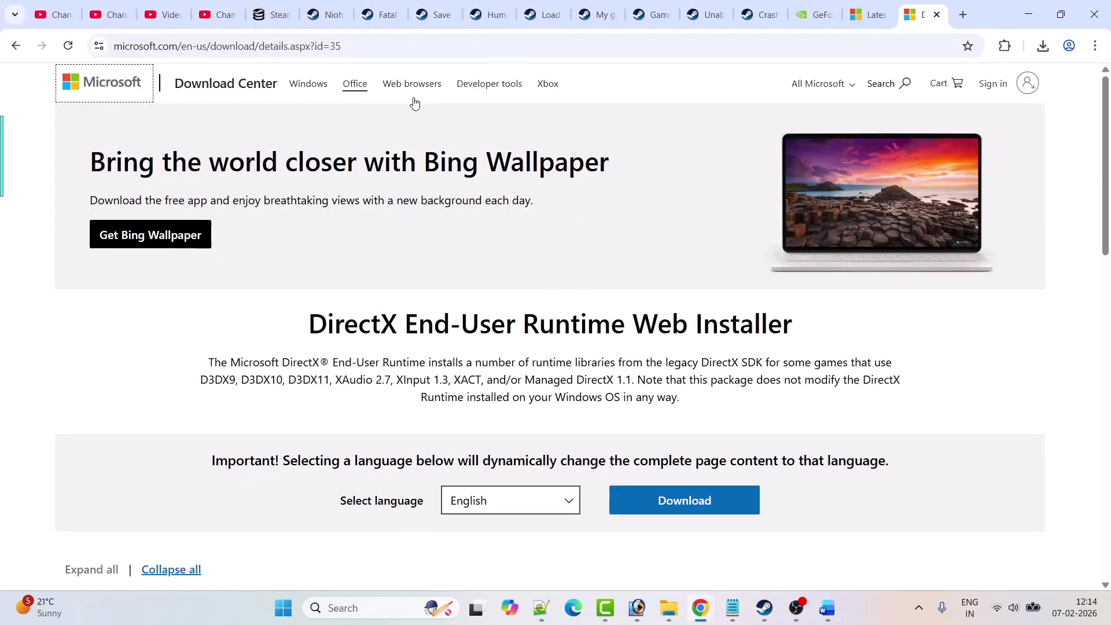
# Download the DirectX End-User Runtime Web Installer in English, then return to the Nioh 3 Demo page in Steam.
pyautogui.scroll(-2, 600, 287)
pyautogui.click(683, 355)
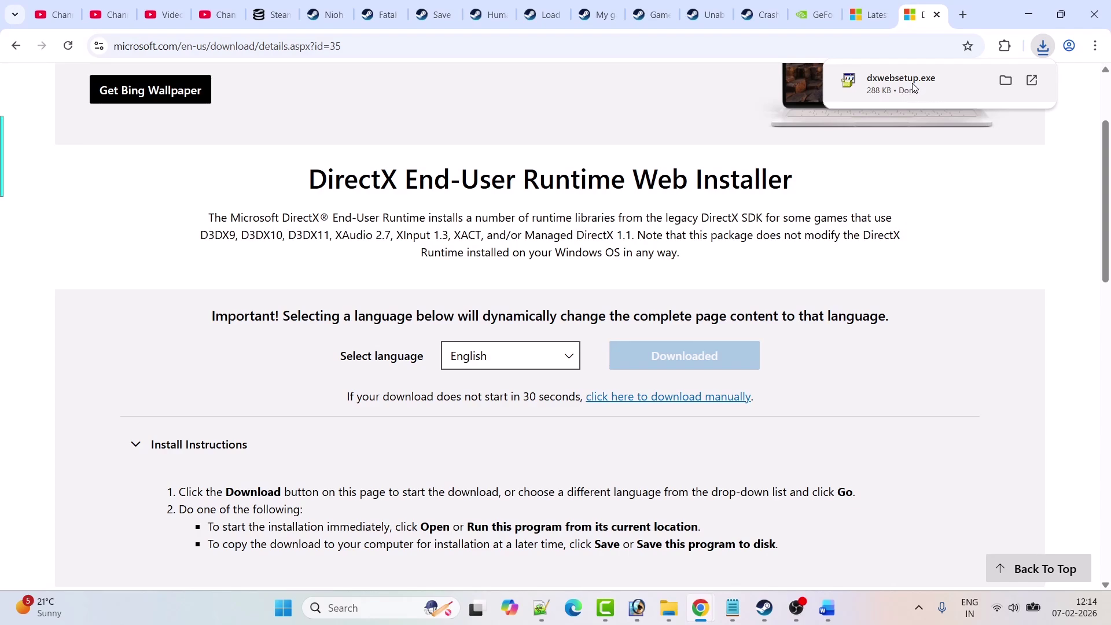
pyautogui.click(764, 608)
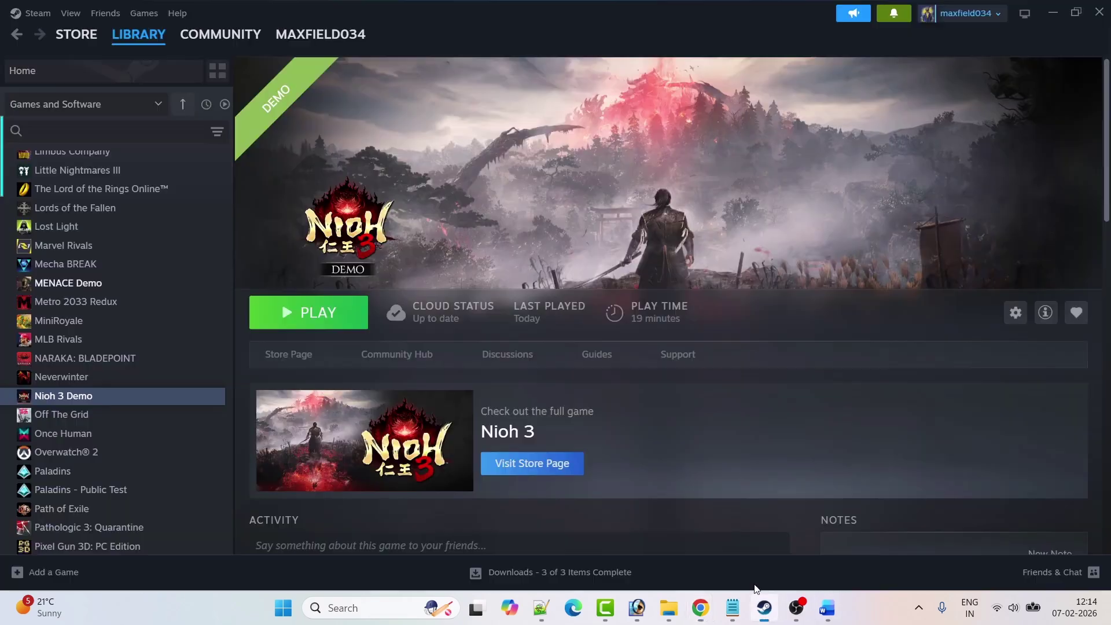
# Return to the Word document and read the Fix 7 heading about updating Windows.
pyautogui.click(828, 607)
pyautogui.scroll(-1, 668, 392)
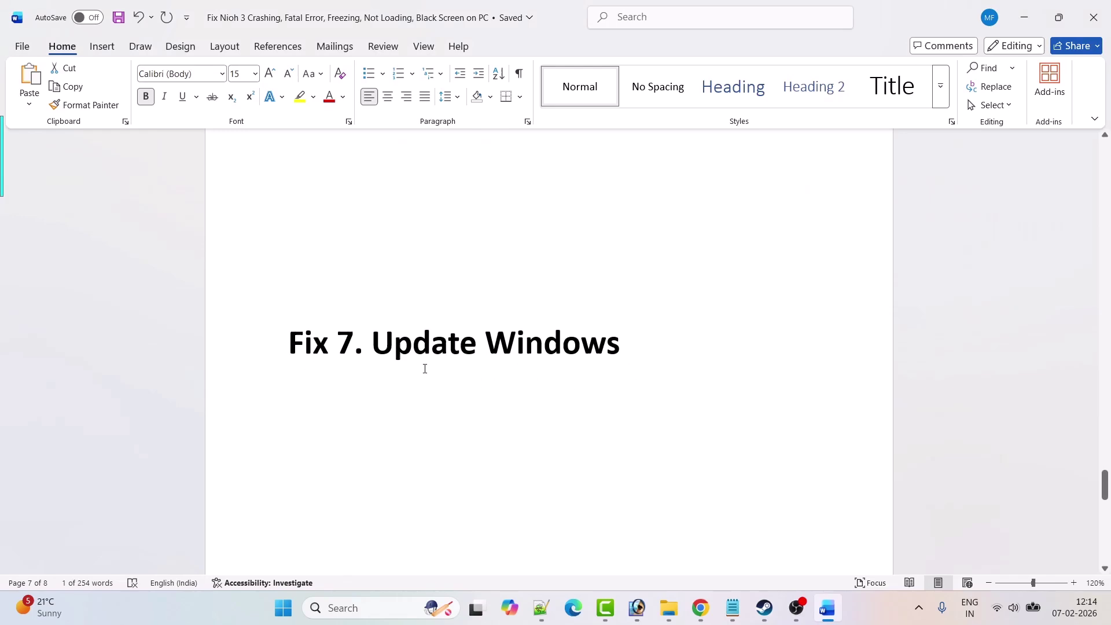
pyautogui.moveTo(423, 347); pyautogui.dragTo(620, 359)
pyautogui.click(290, 433)
# Open Windows Update in the Windows Settings and check for updates.
pyautogui.click(284, 608)
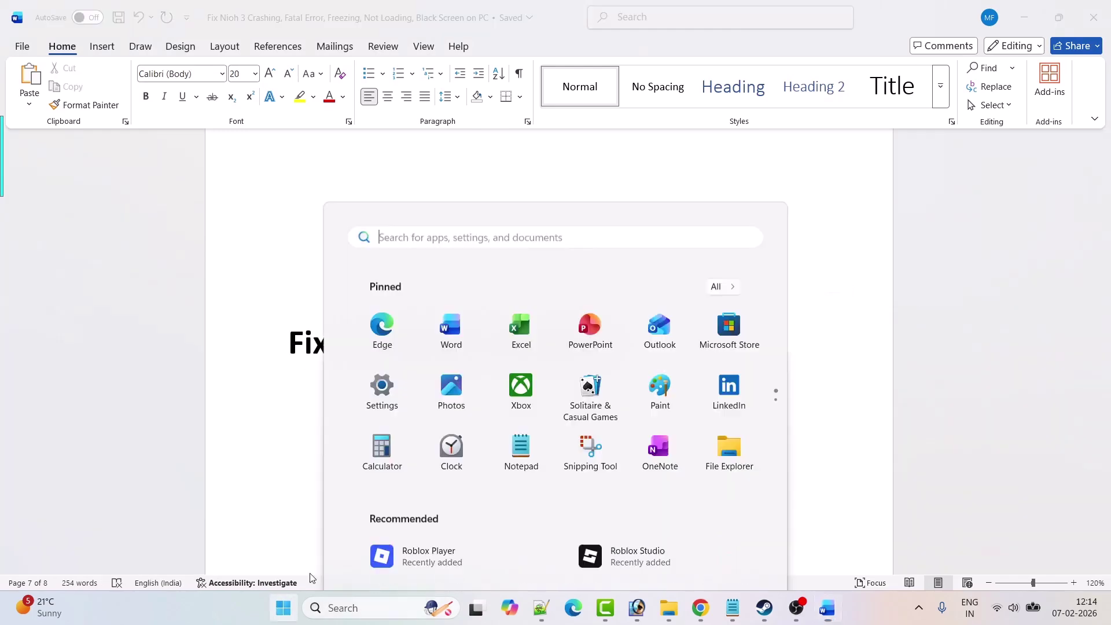
pyautogui.click(399, 256)
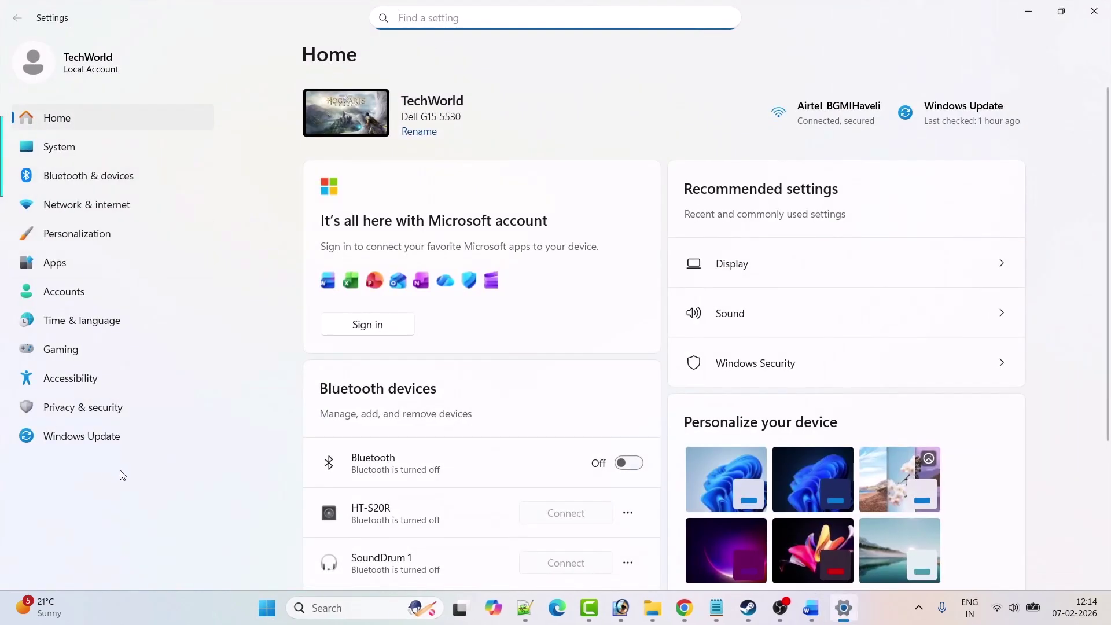
pyautogui.click(76, 444)
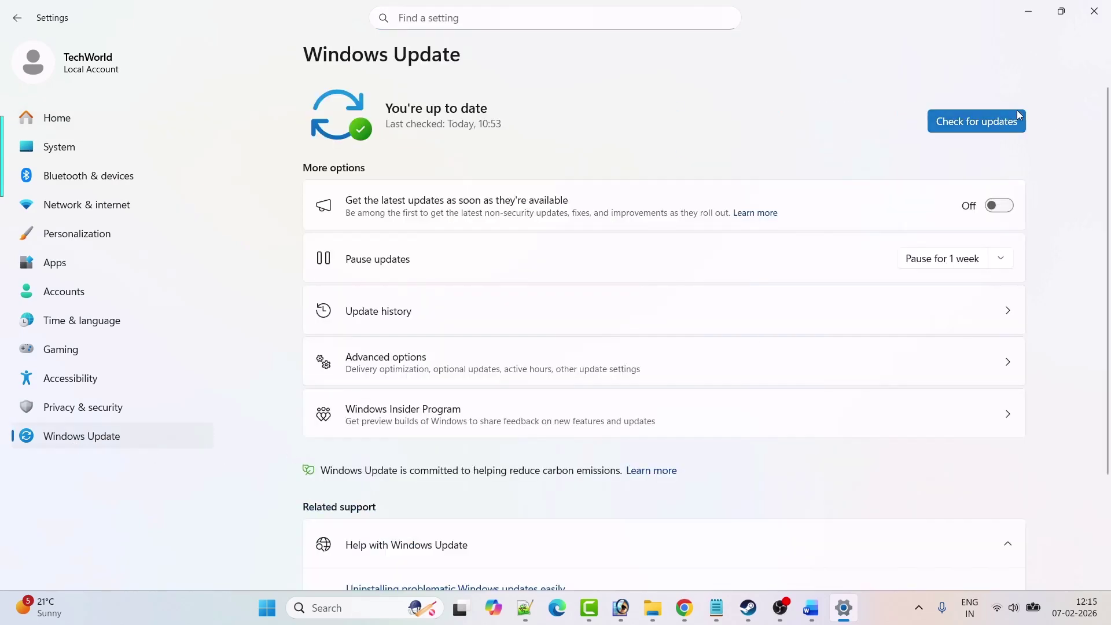
pyautogui.click(976, 122)
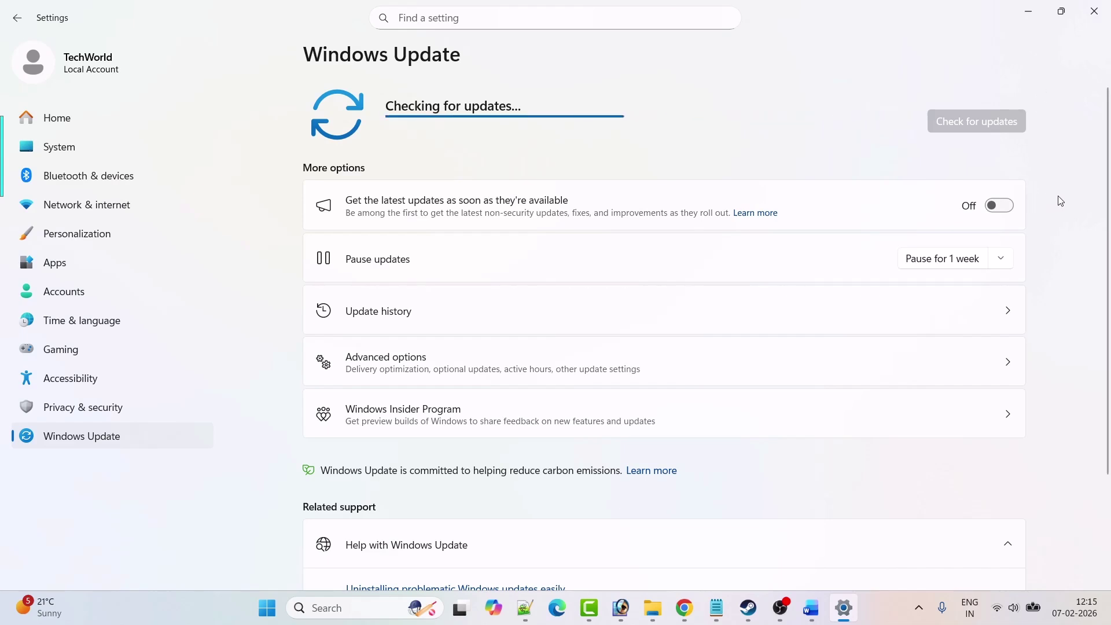
# Show the PC's power options, dismiss them without restarting, and return to the Word document.
pyautogui.click(266, 608)
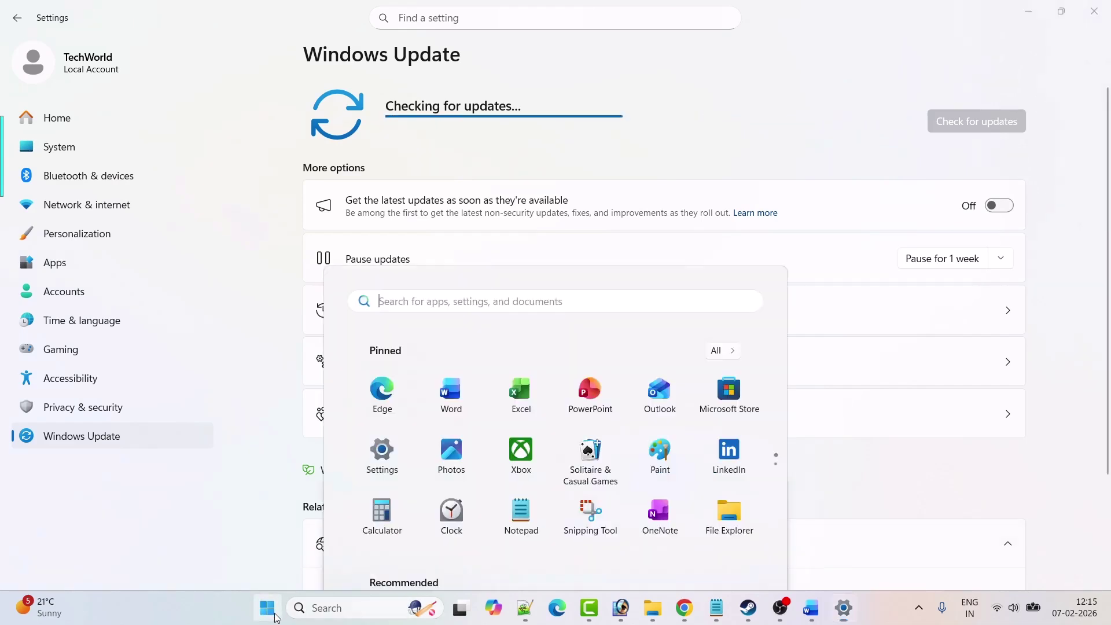
pyautogui.click(735, 557)
pyautogui.press('Escape')
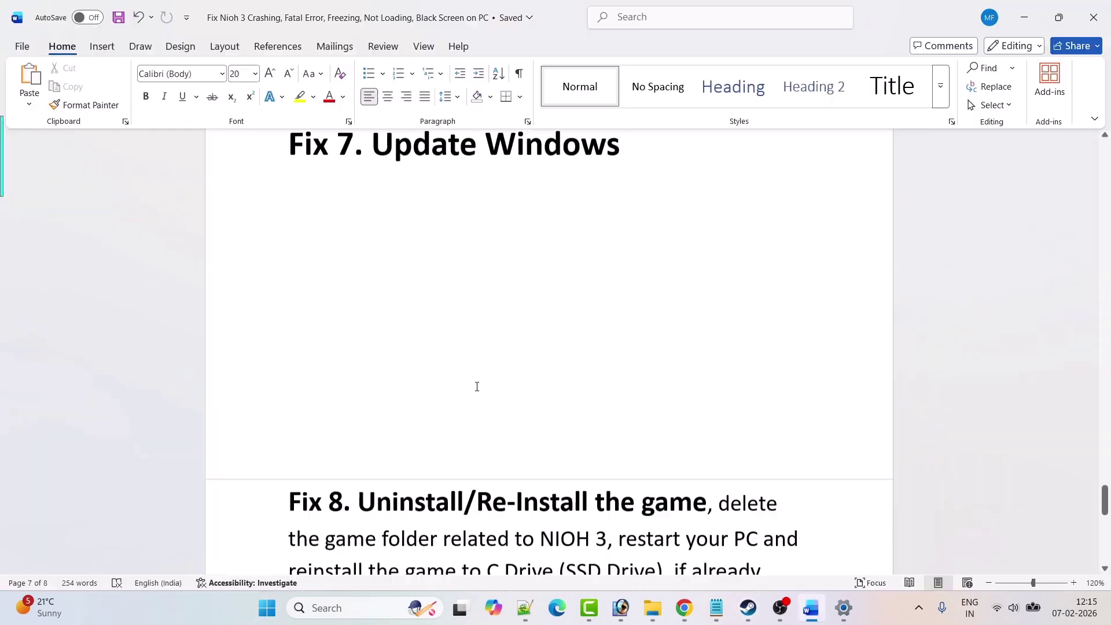
# Read Fix 8 in the Word document about reinstalling the game on an SSD, then switch to the Nioh 3 Demo in Steam.
pyautogui.scroll(-3, 479, 388)
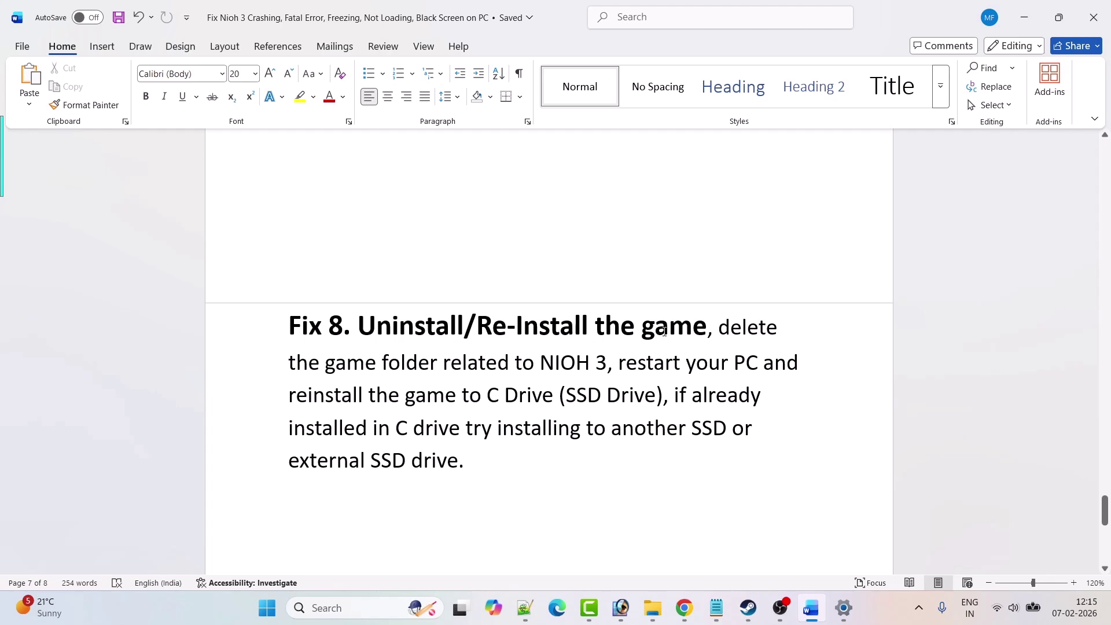
pyautogui.moveTo(546, 365); pyautogui.dragTo(607, 364)
pyautogui.click(742, 404)
pyautogui.moveTo(484, 402); pyautogui.dragTo(656, 402)
pyautogui.click(749, 398)
pyautogui.moveTo(694, 428); pyautogui.dragTo(460, 465)
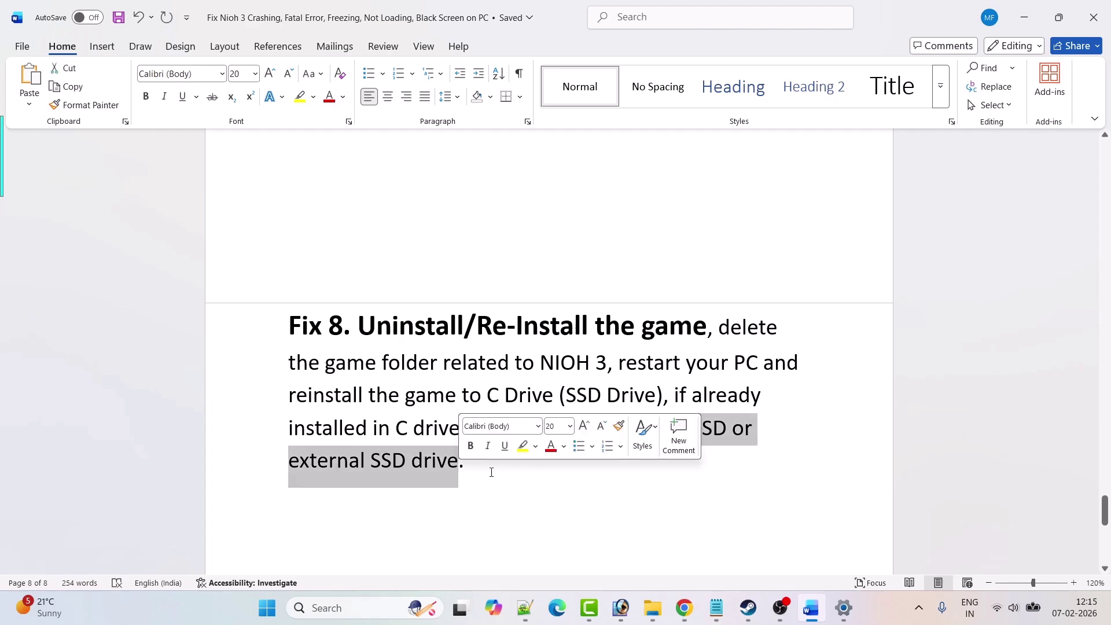
pyautogui.click(495, 492)
pyautogui.click(748, 608)
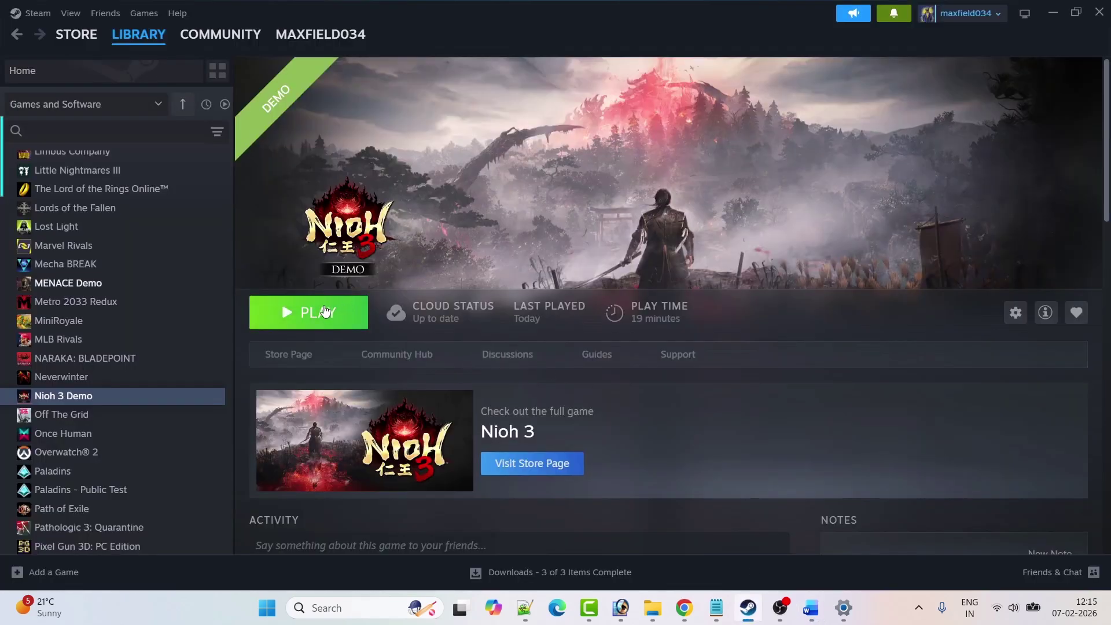